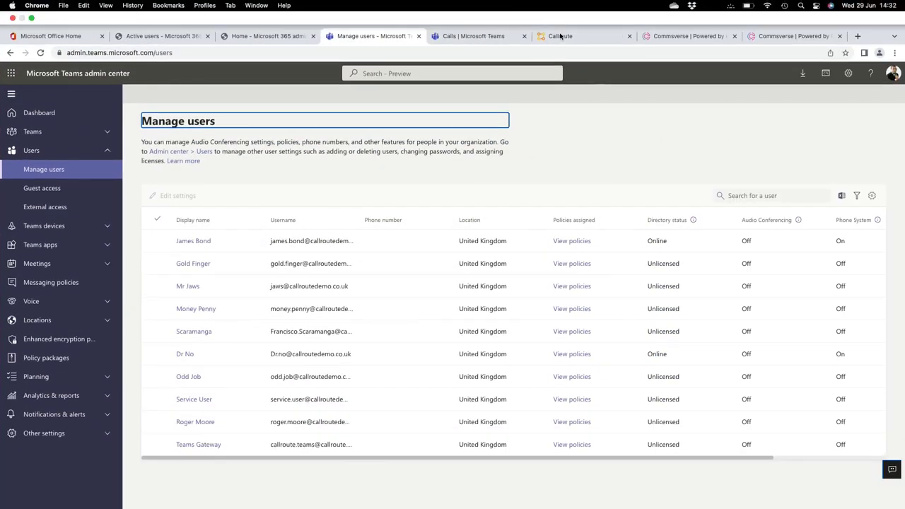
Sign back into Callroute full screen, check the six inbound numbers, then view connected services.
left_click(433, 12)
key("ctrl+super+f")
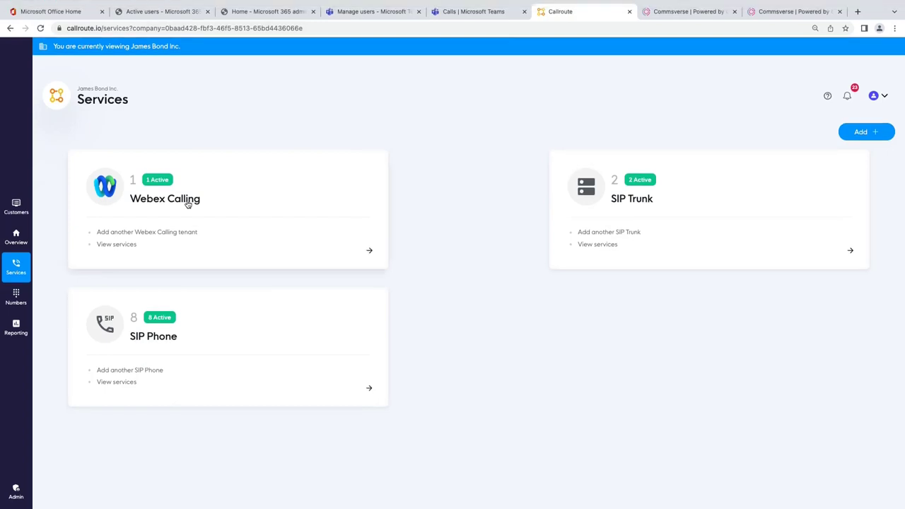
left_click(16, 239)
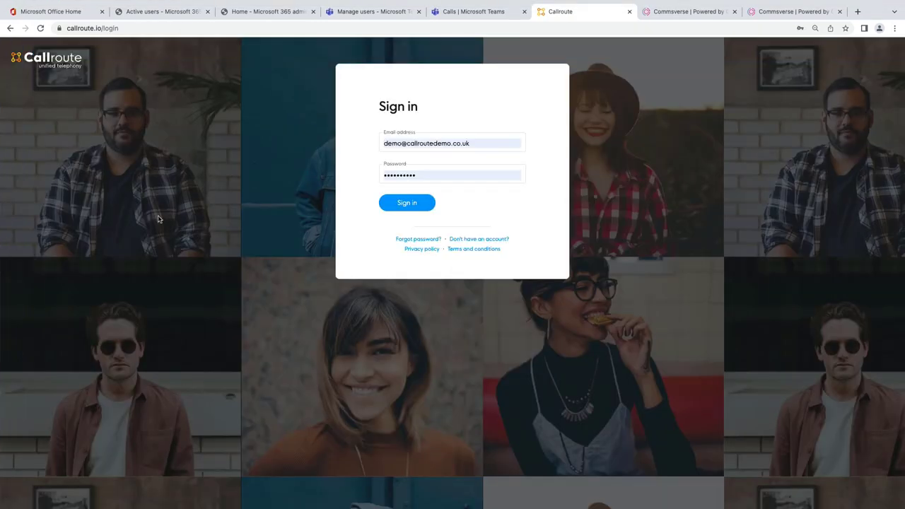
left_click(408, 204)
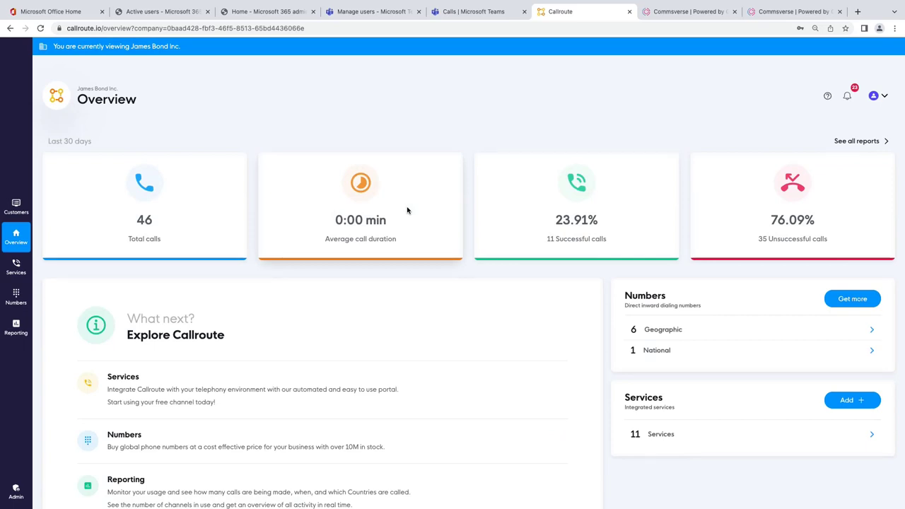
left_click(16, 297)
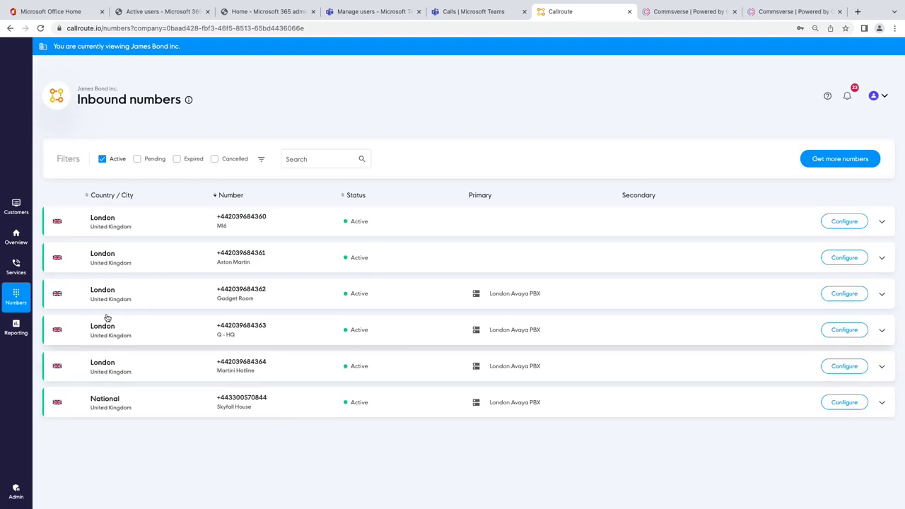
left_click(17, 272)
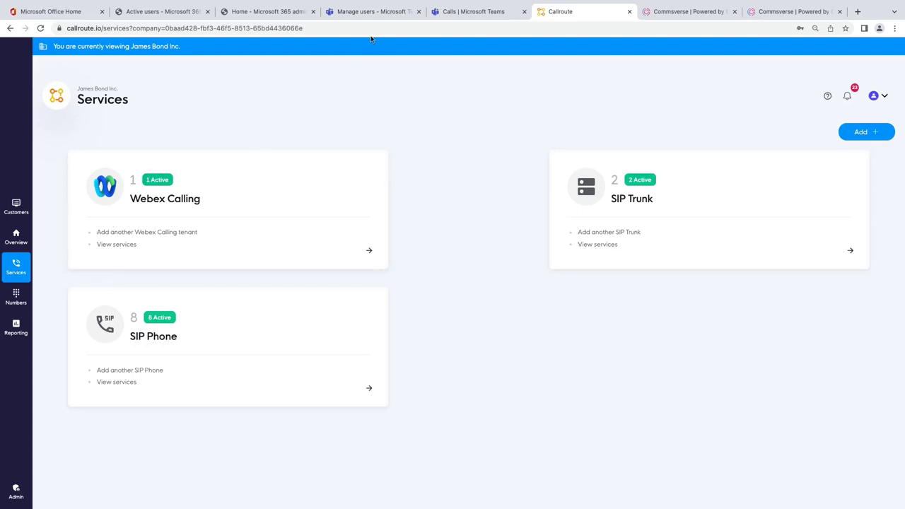
In Teams admin center, confirm zero Direct Routing SBCs and no phone number for the first user.
left_click(377, 13)
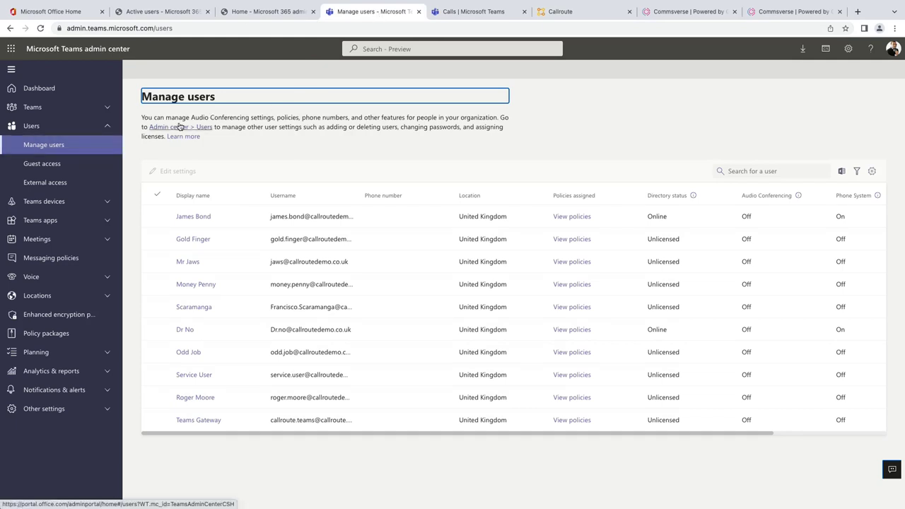
left_click(49, 276)
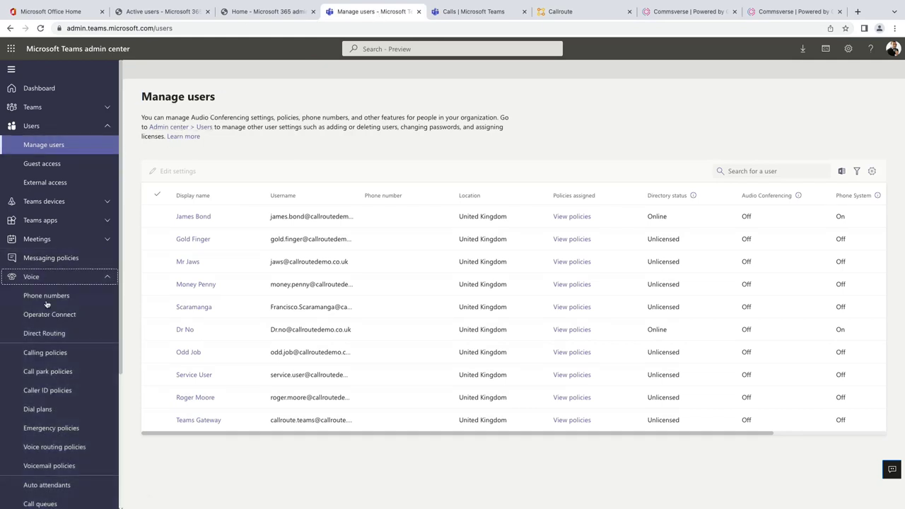
left_click(65, 342)
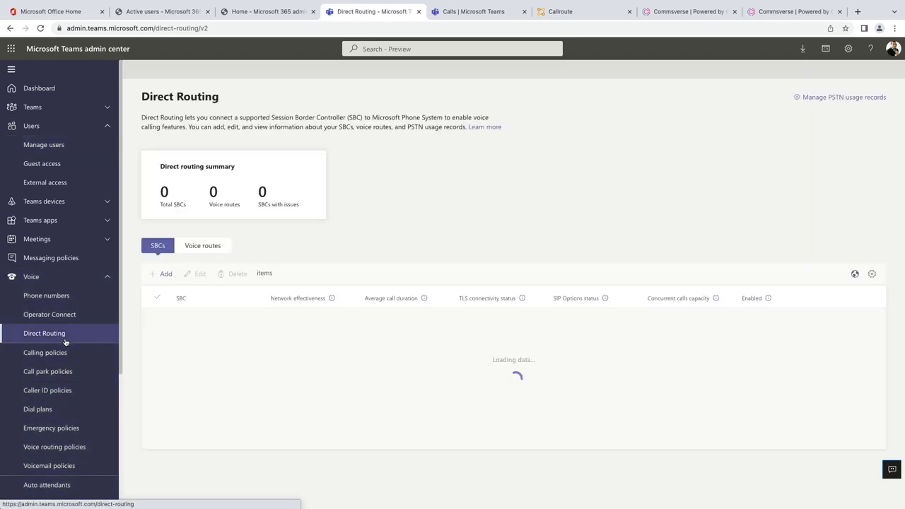
left_click(47, 148)
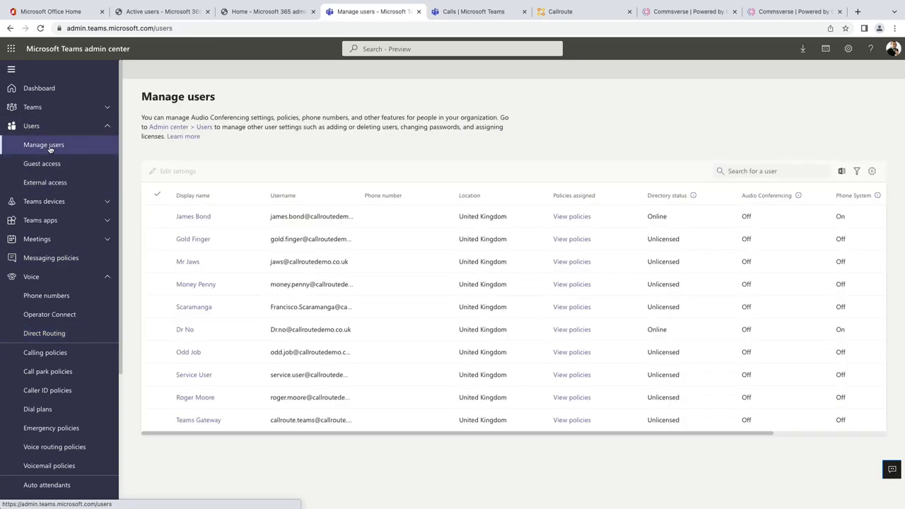
left_click(198, 220)
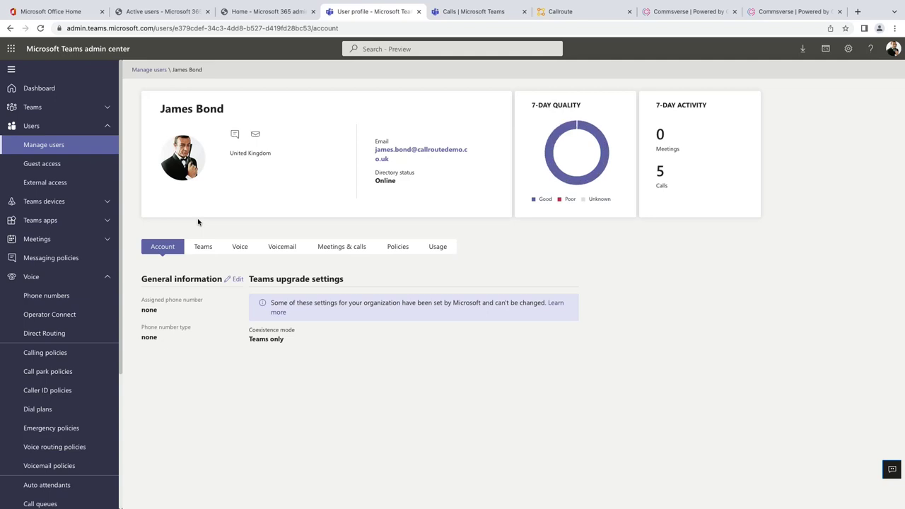
left_click(584, 17)
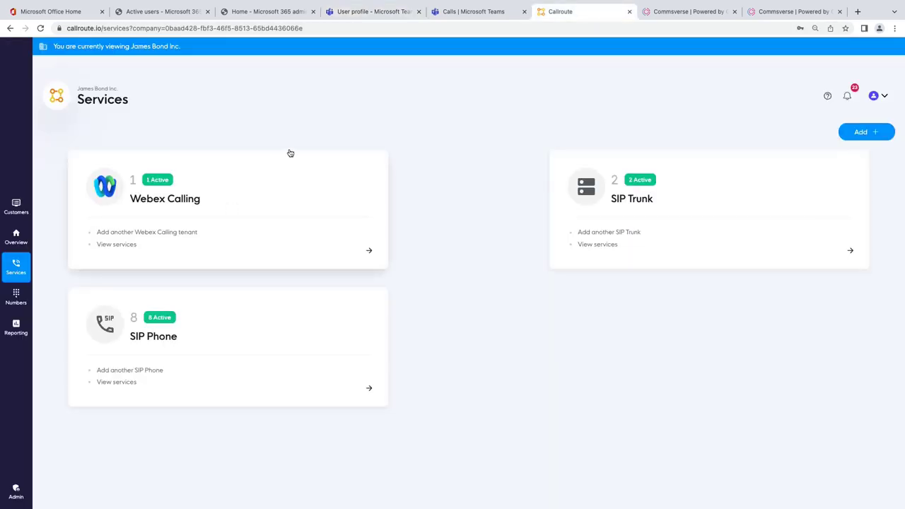
Add a Microsoft Teams service and start authorising the Callroute app with Microsoft.
left_click(861, 132)
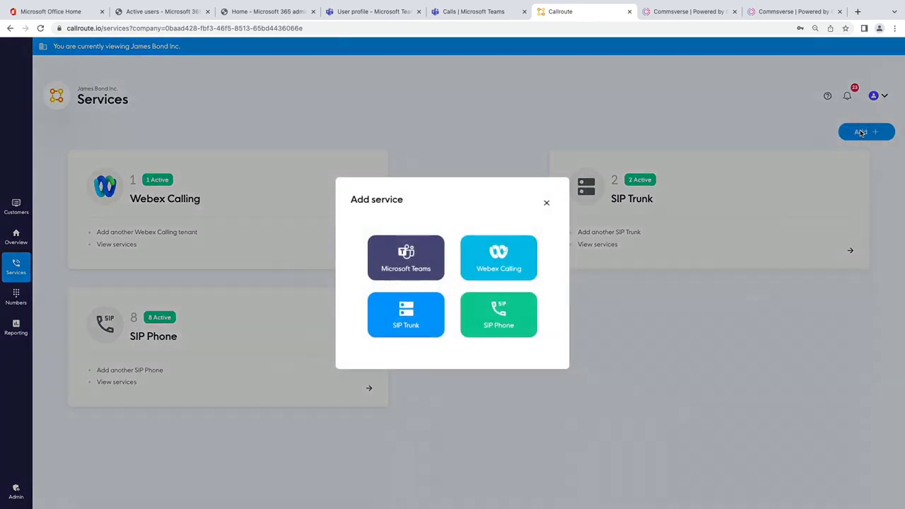
left_click(408, 269)
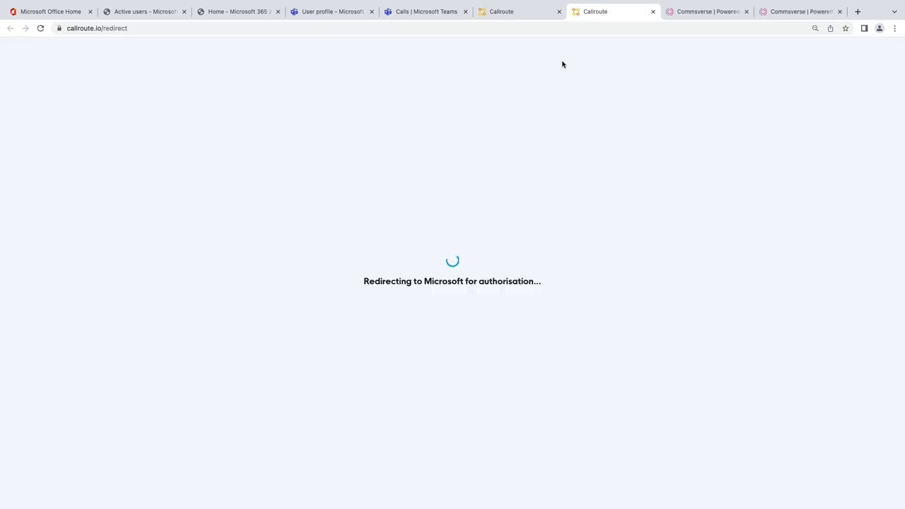
left_click(516, 15)
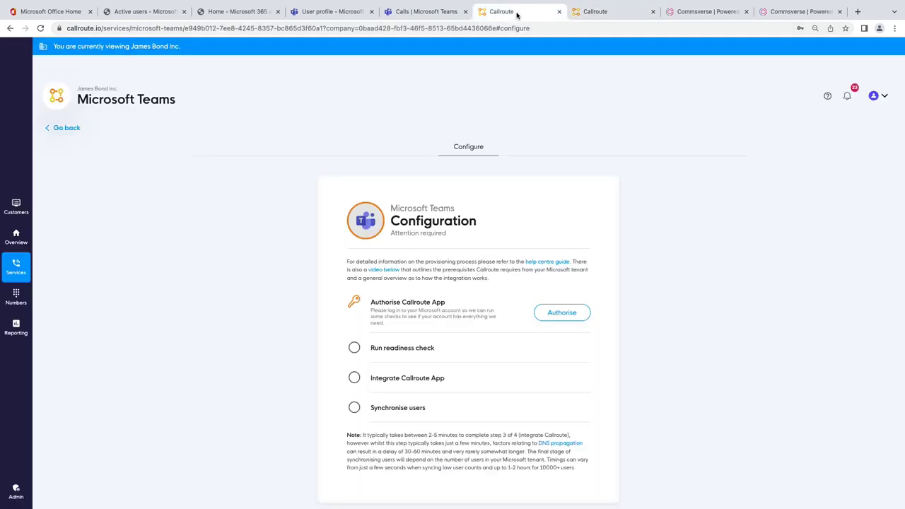
left_click(597, 15)
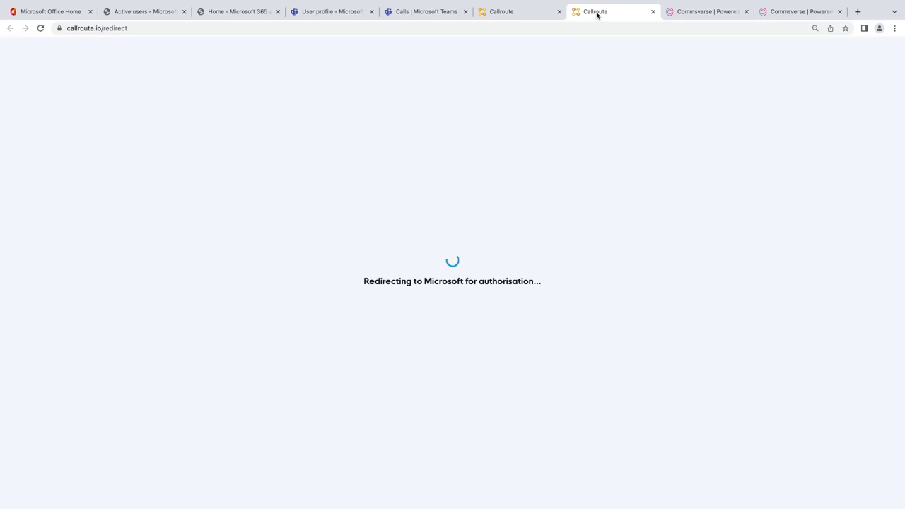
left_click(512, 11)
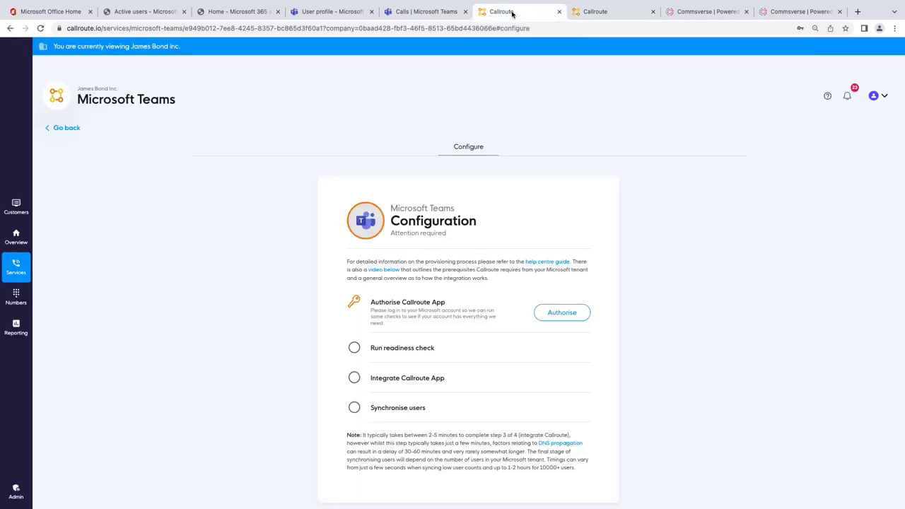
Pick the Service User account on the Microsoft sign-in page to authorise the Callroute app.
left_click(610, 13)
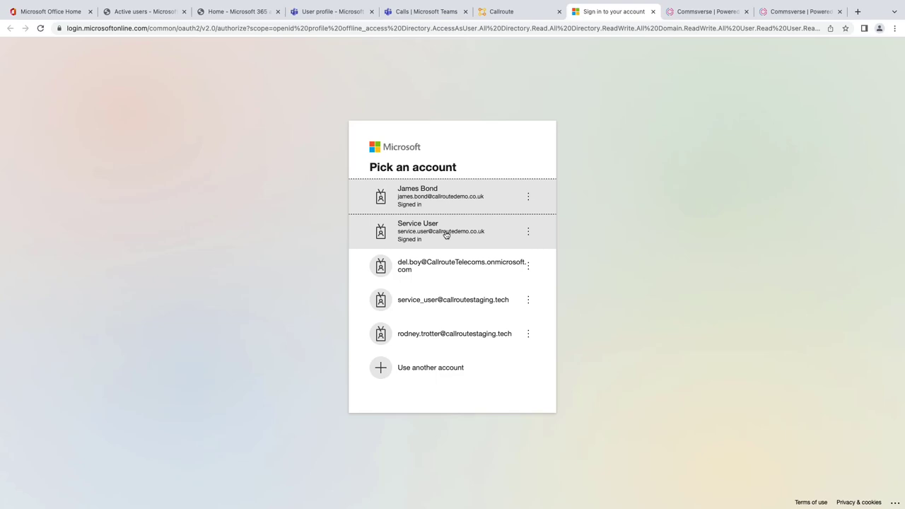
left_click(447, 235)
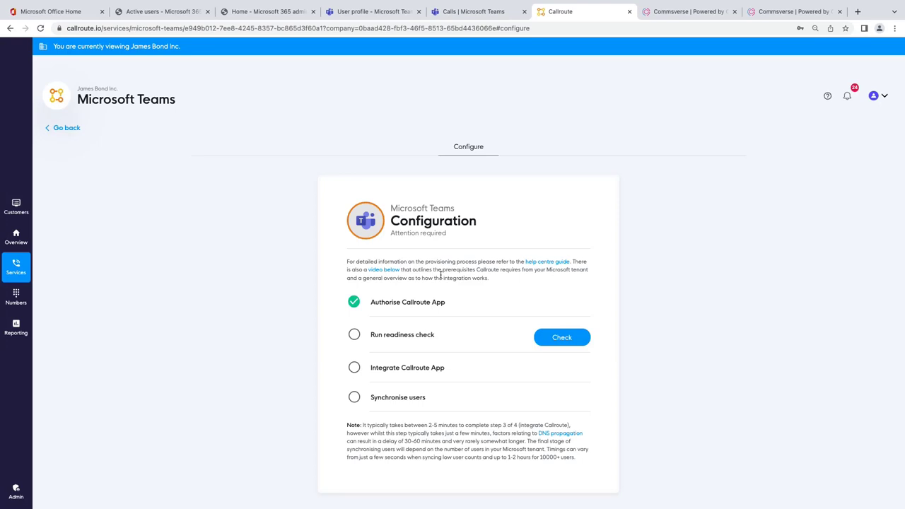
Run the Teams readiness check until all five prerequisite checks pass.
left_click(562, 339)
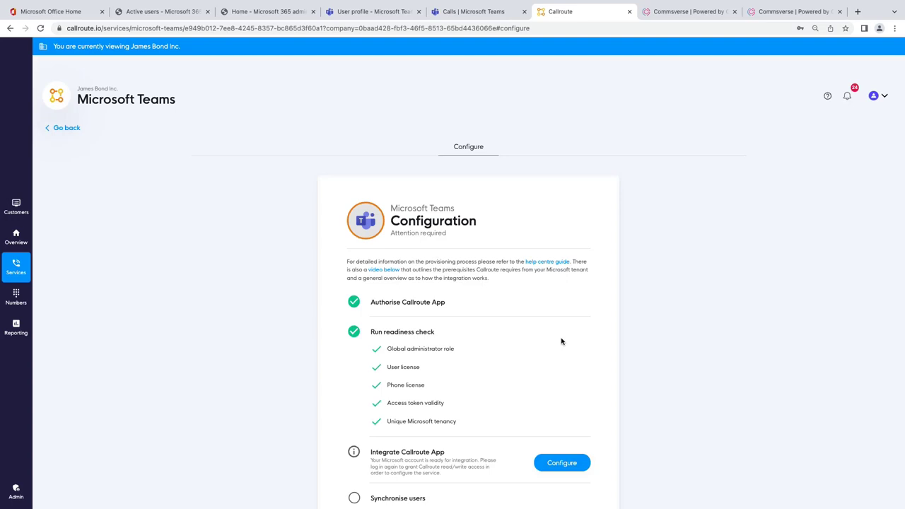
scroll(562, 342, "down", 1)
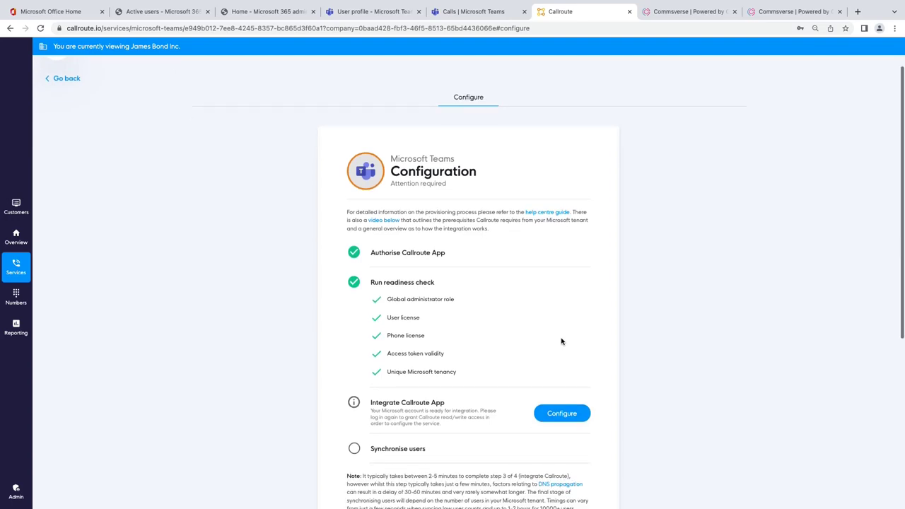
Configure Integrate Callroute App and grant access with the service account to sync 14 Teams users.
left_click(558, 420)
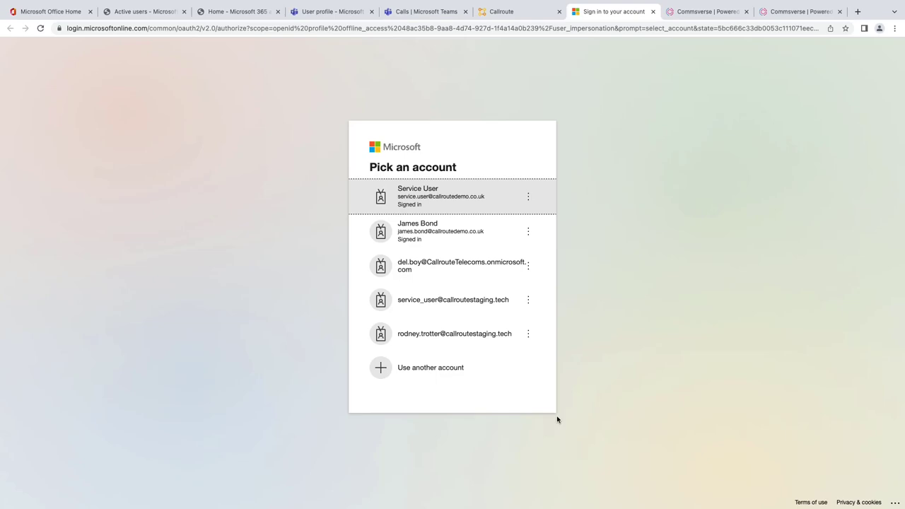
left_click(457, 200)
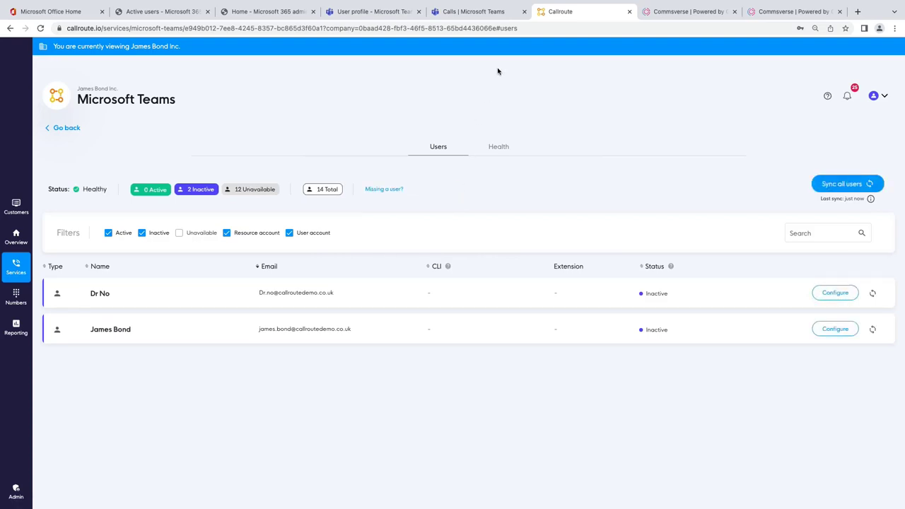
left_click(368, 13)
left_click(281, 12)
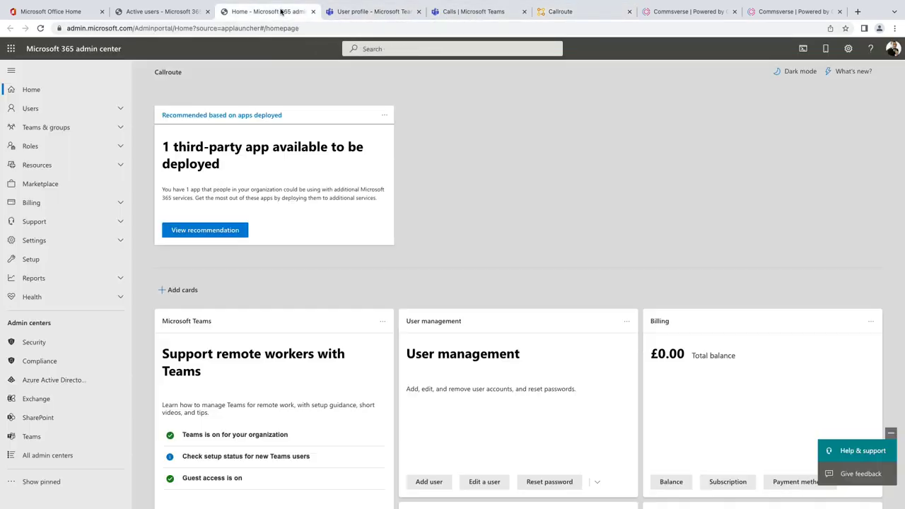
left_click(170, 12)
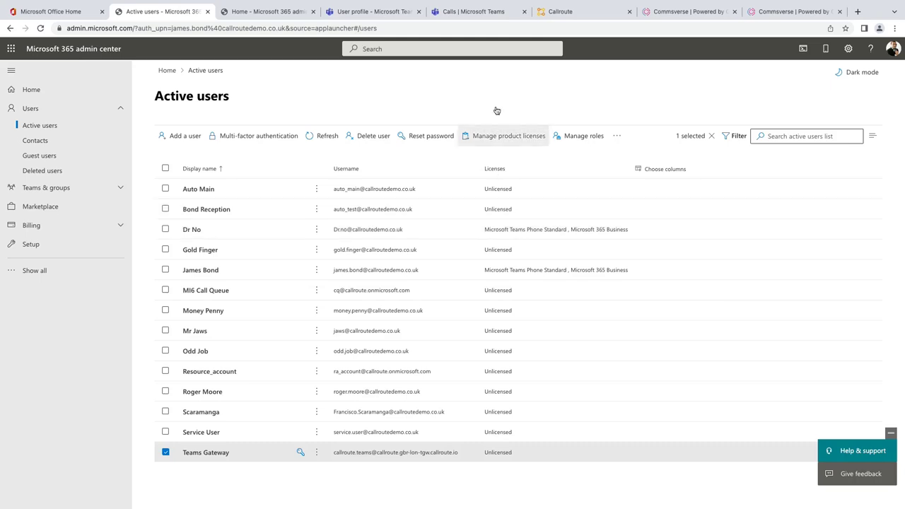
left_click(580, 15)
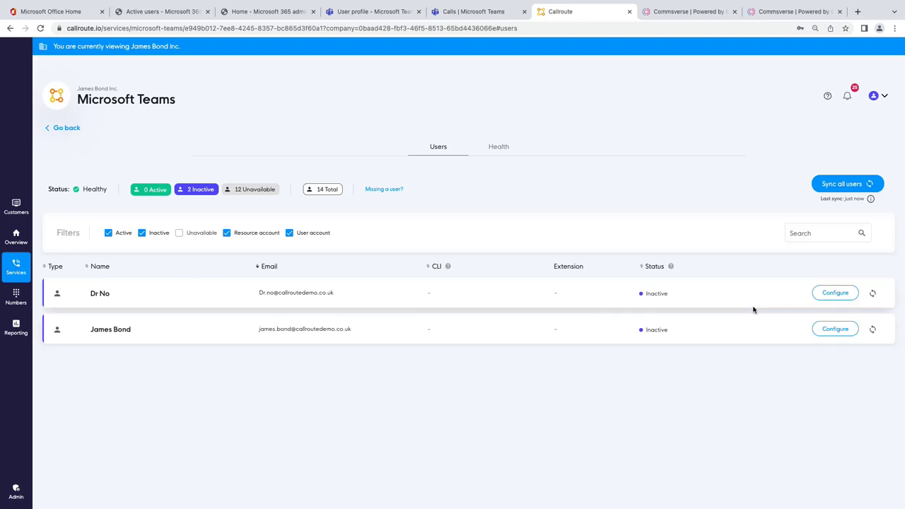
Activate the second Teams user with the MI6 number as outbound CLI and save.
left_click(836, 330)
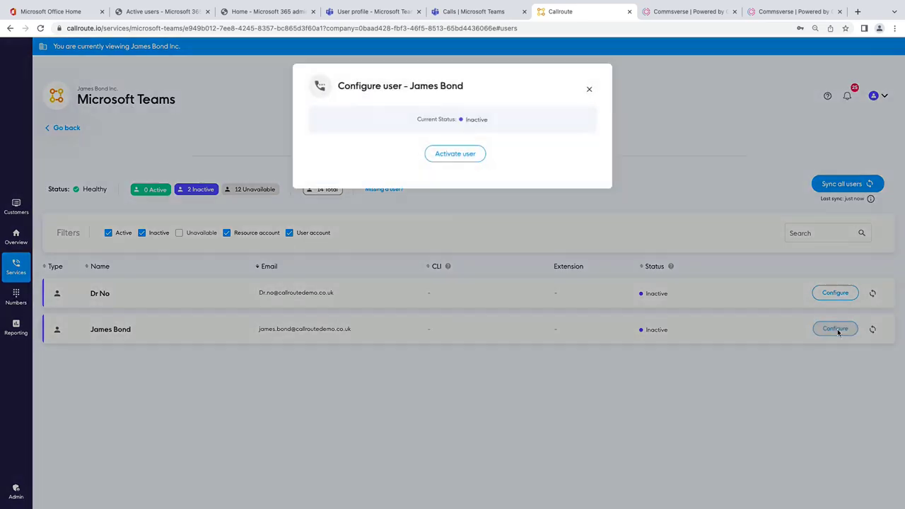
left_click(453, 158)
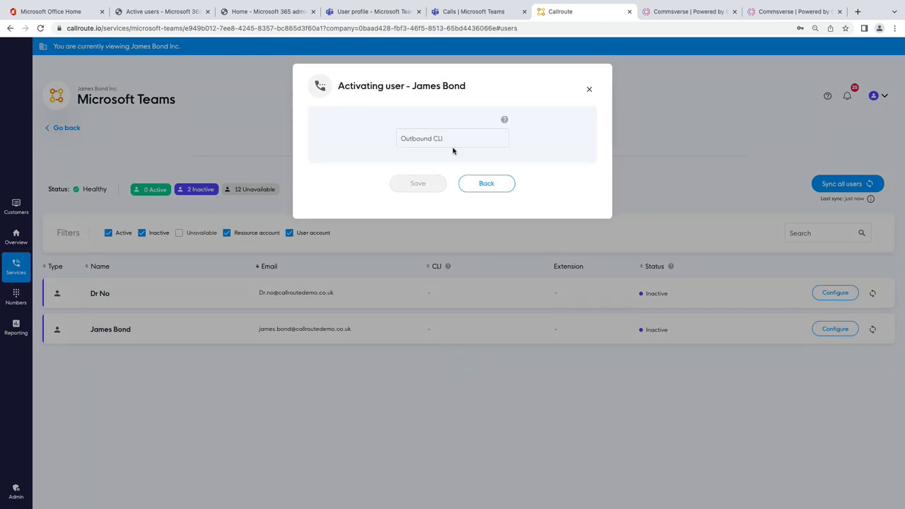
left_click(438, 141)
left_click(435, 155)
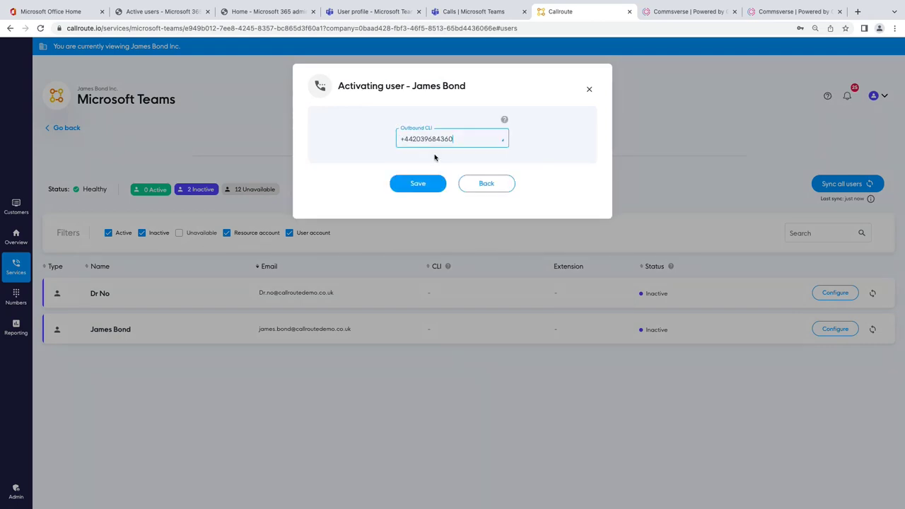
left_click(413, 188)
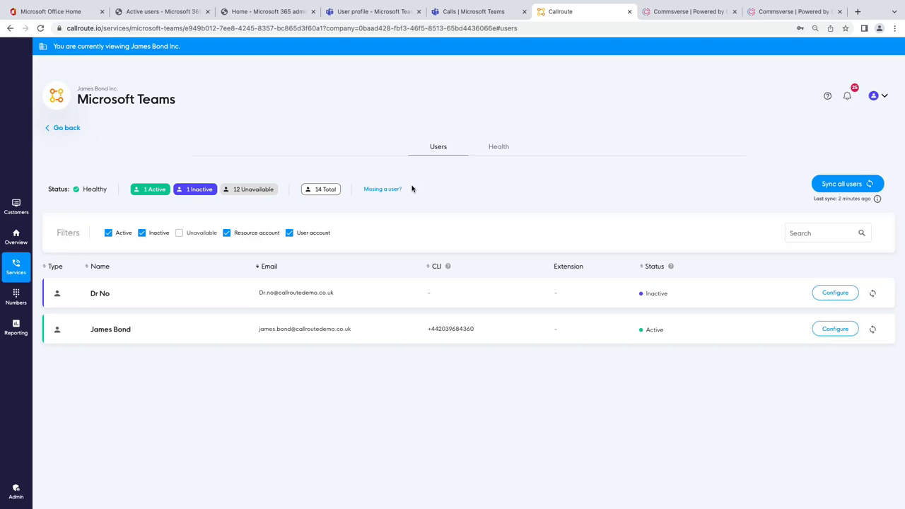
left_click(377, 14)
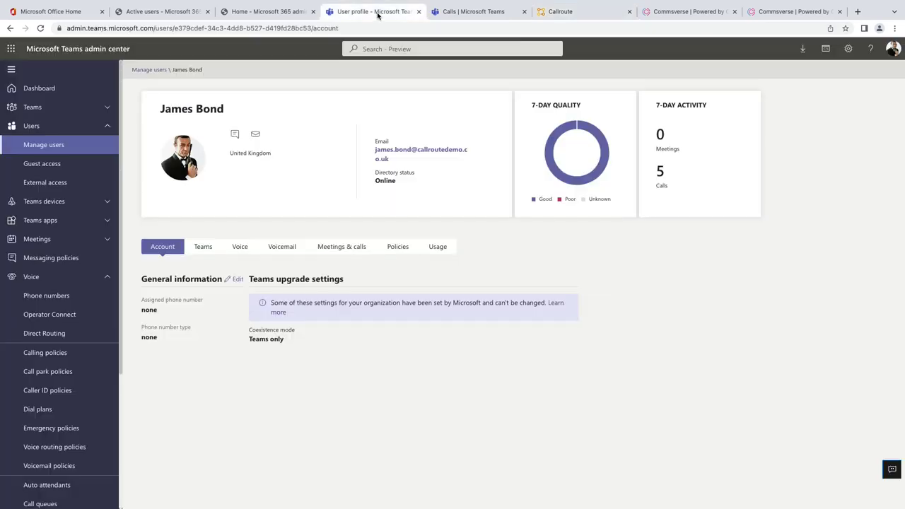
left_click(436, 29)
key("Return")
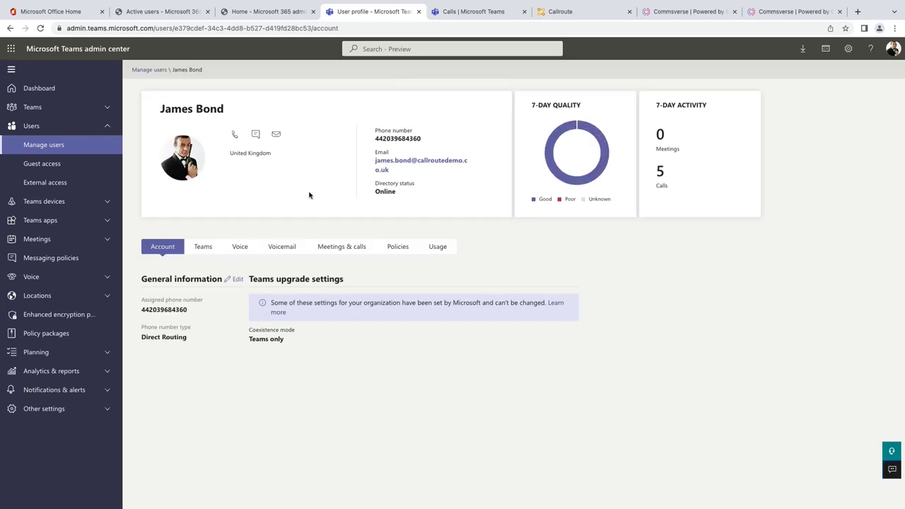
left_click(391, 253)
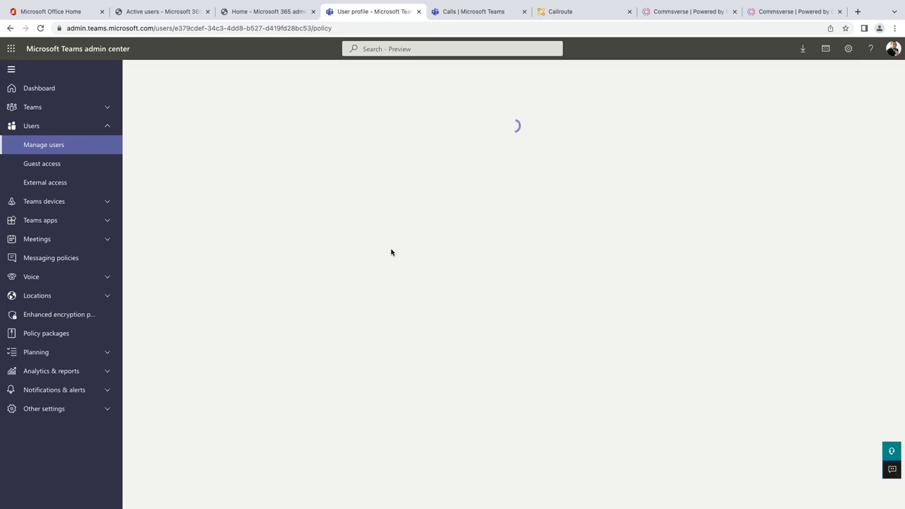
scroll(334, 297, "down", 5)
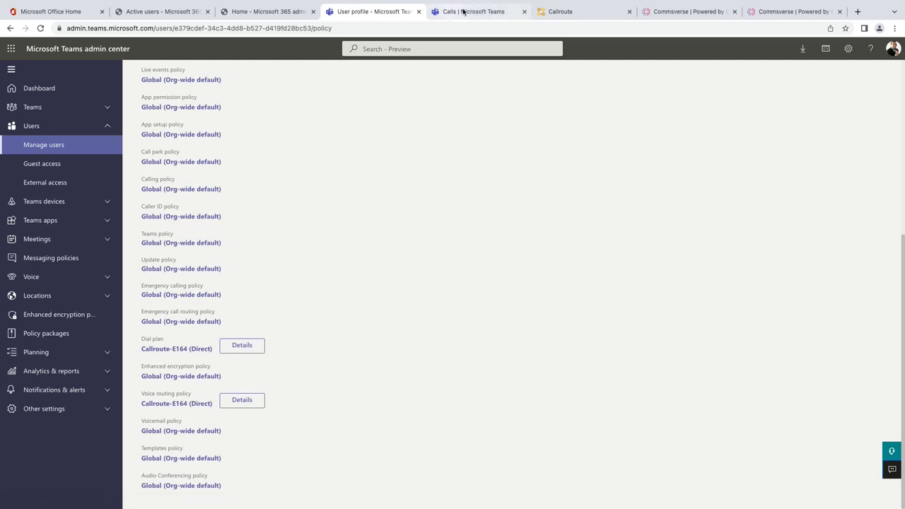
left_click(569, 12)
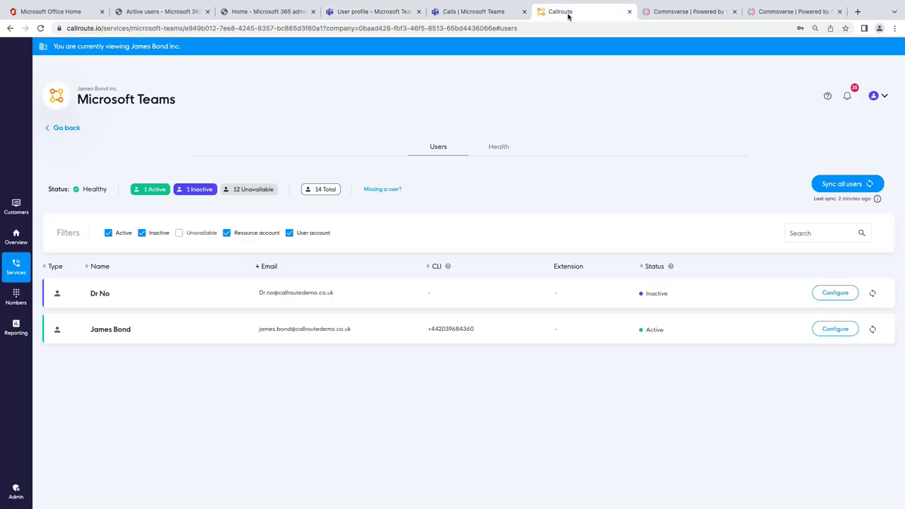
Show the inbound numbers list and bring up assignment settings for the MI6 number.
left_click(16, 297)
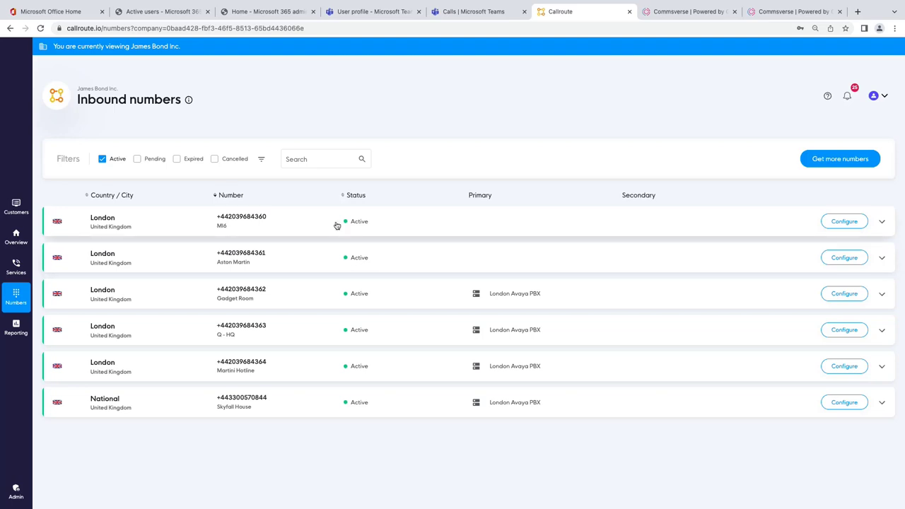
left_click(859, 221)
left_click(461, 165)
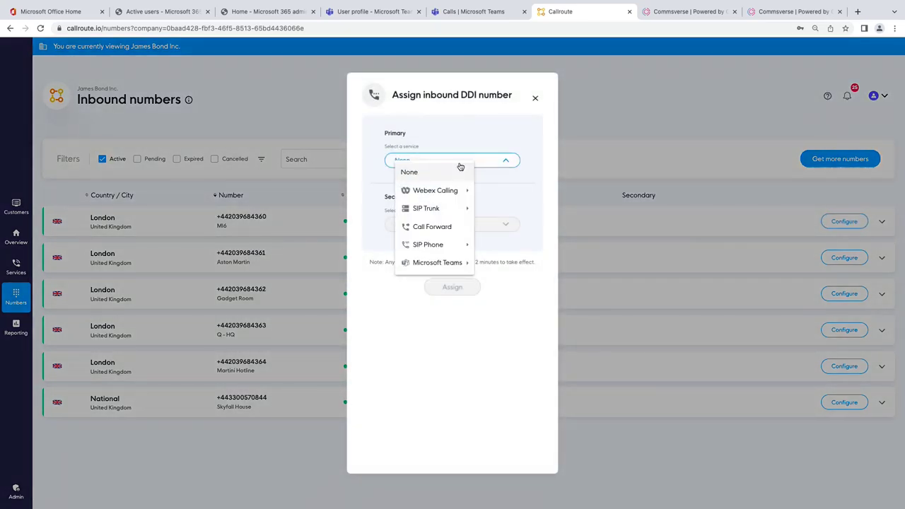
mouse_move(452, 215)
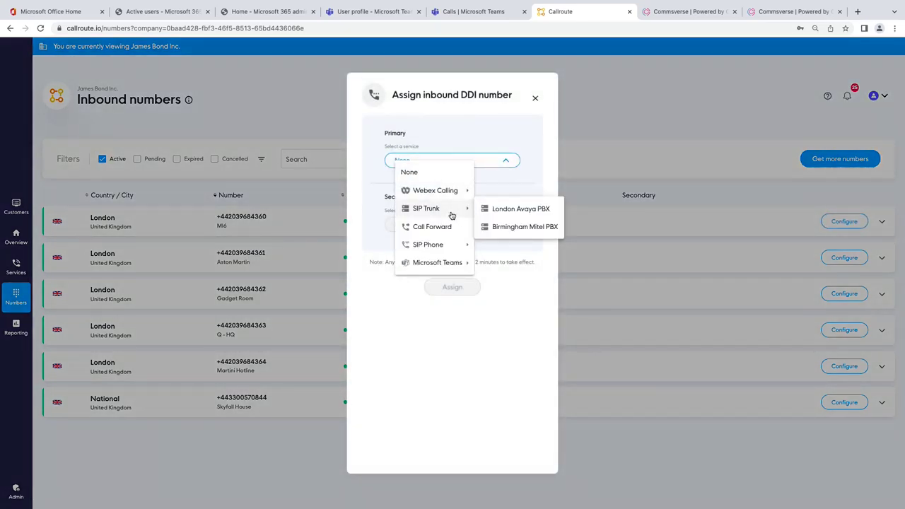
mouse_move(450, 264)
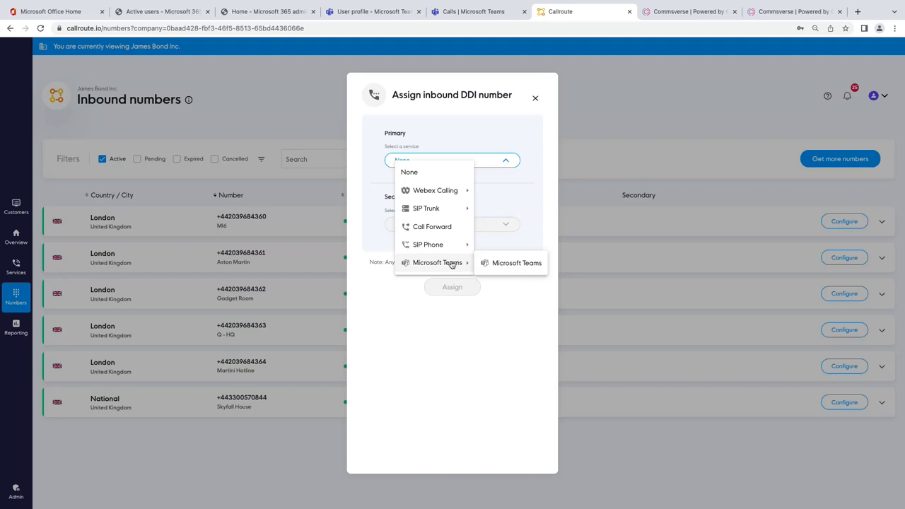
left_click(495, 263)
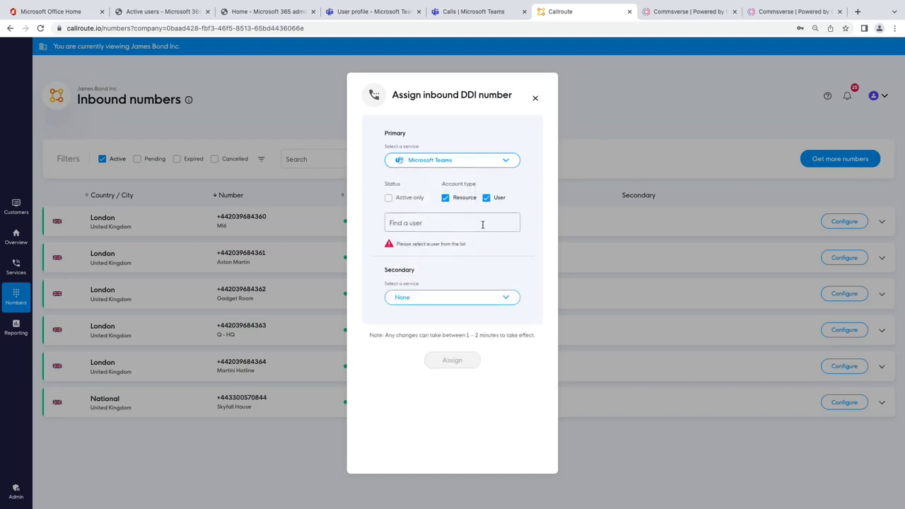
left_click(466, 222)
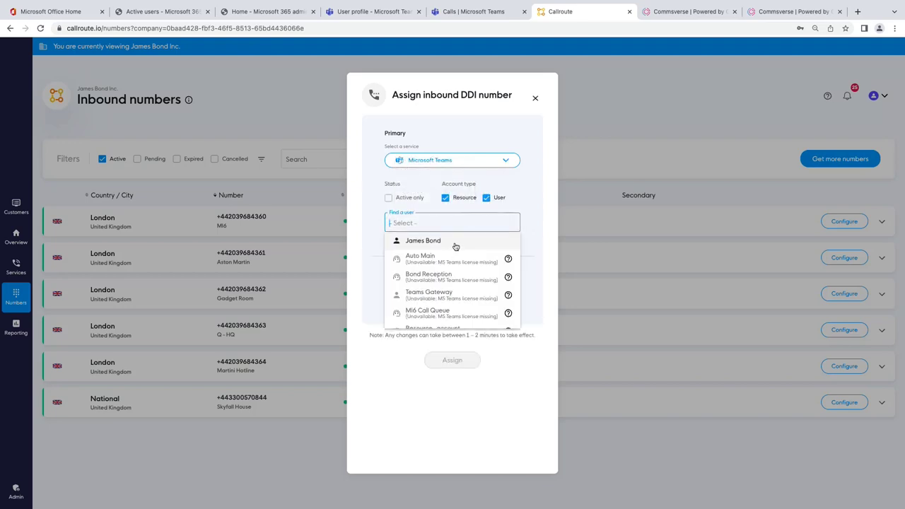
left_click(456, 246)
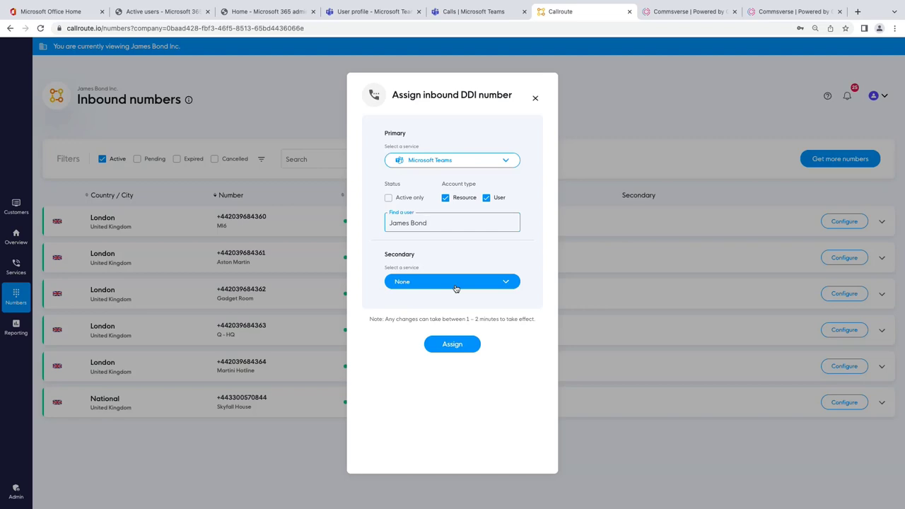
left_click(454, 351)
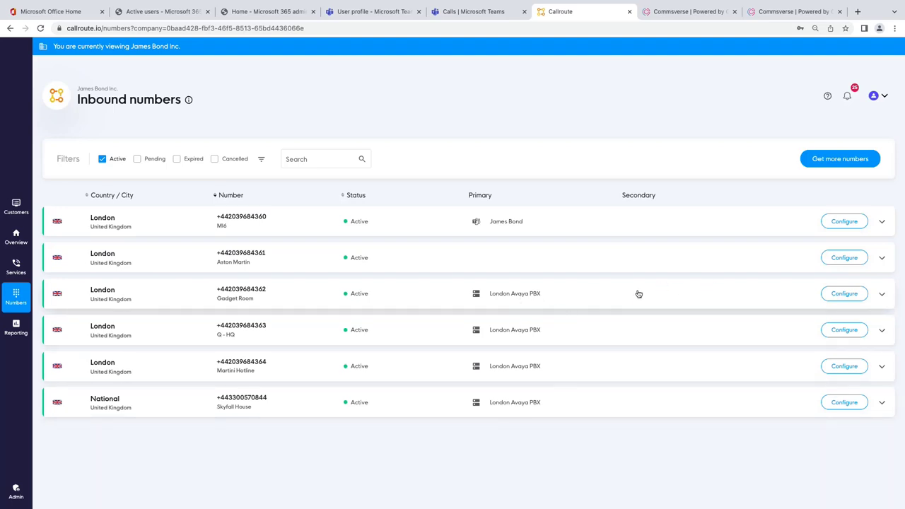
left_click(841, 293)
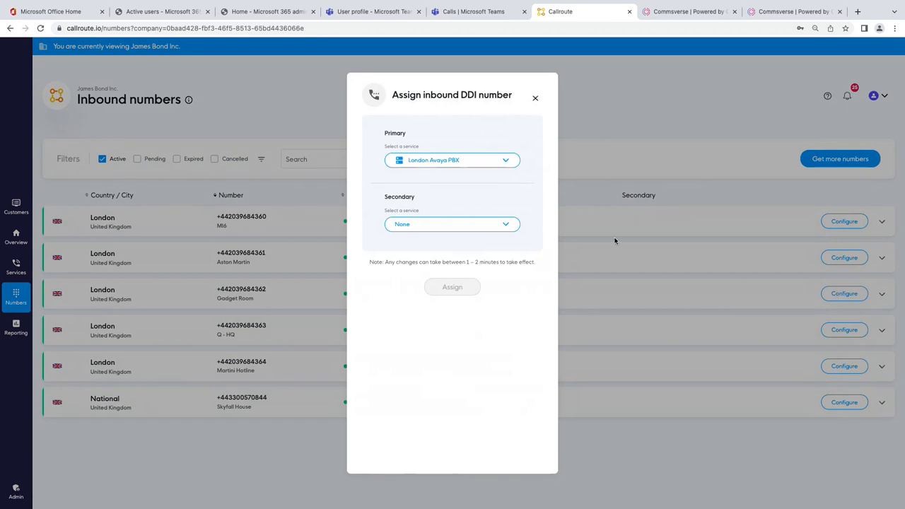
left_click(470, 163)
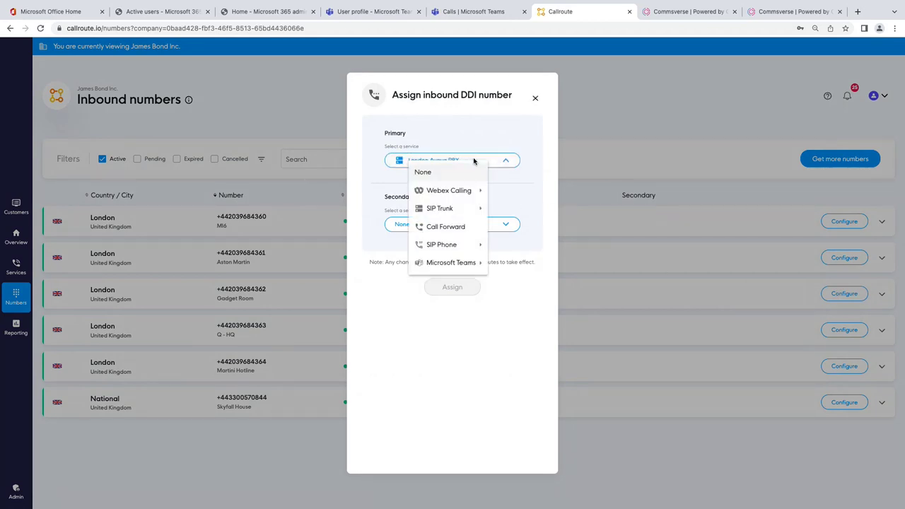
mouse_move(449, 261)
left_click(511, 259)
left_click(490, 223)
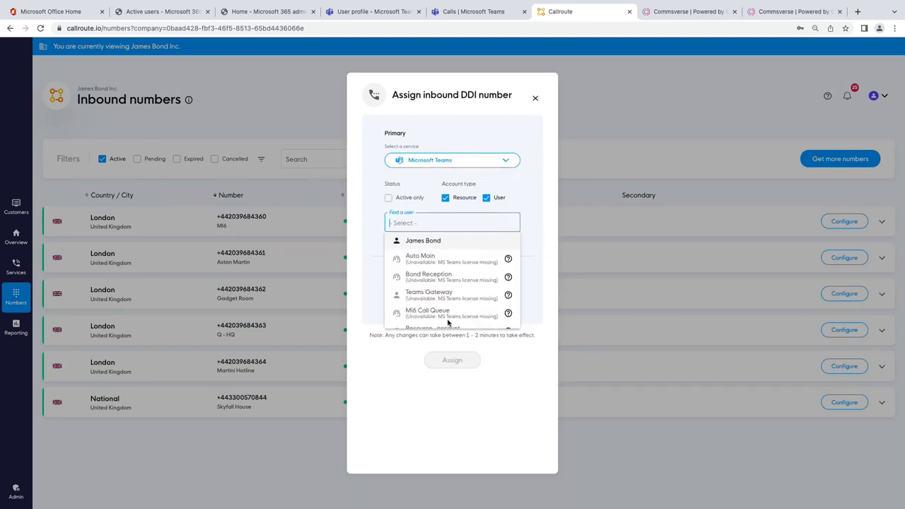
left_click(480, 244)
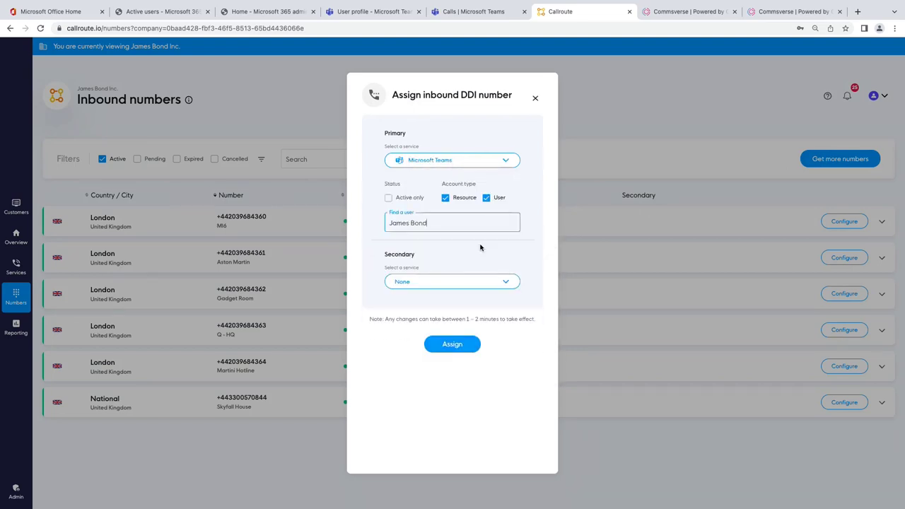
left_click(452, 344)
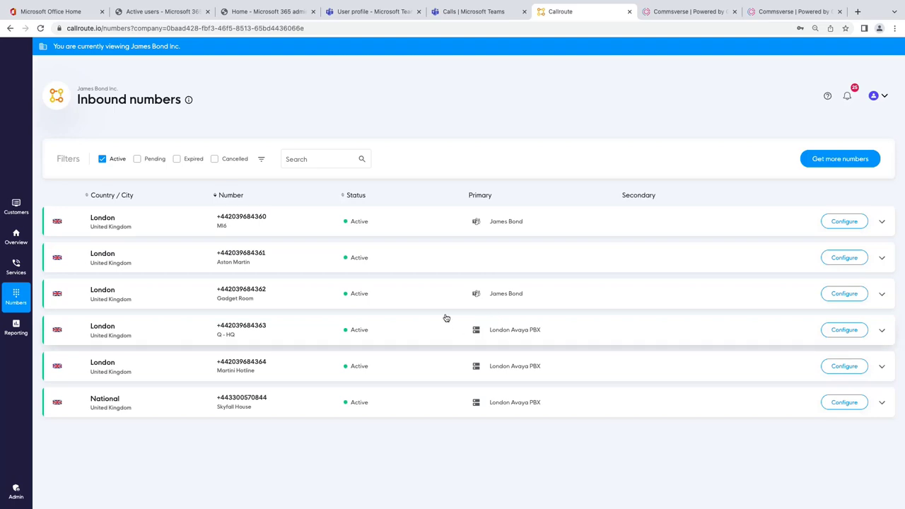
Open the Services page with Microsoft Teams Active, previewing then closing the addable service types.
left_click(19, 275)
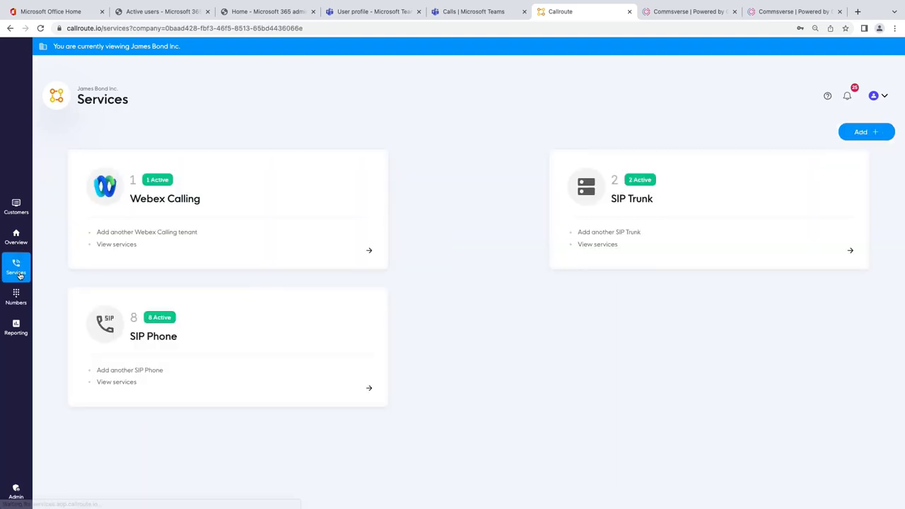
left_click(858, 133)
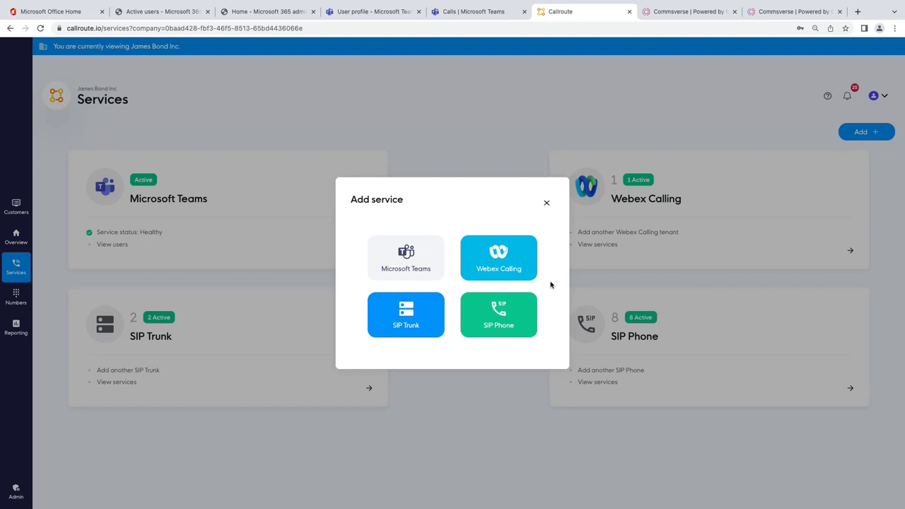
left_click(548, 203)
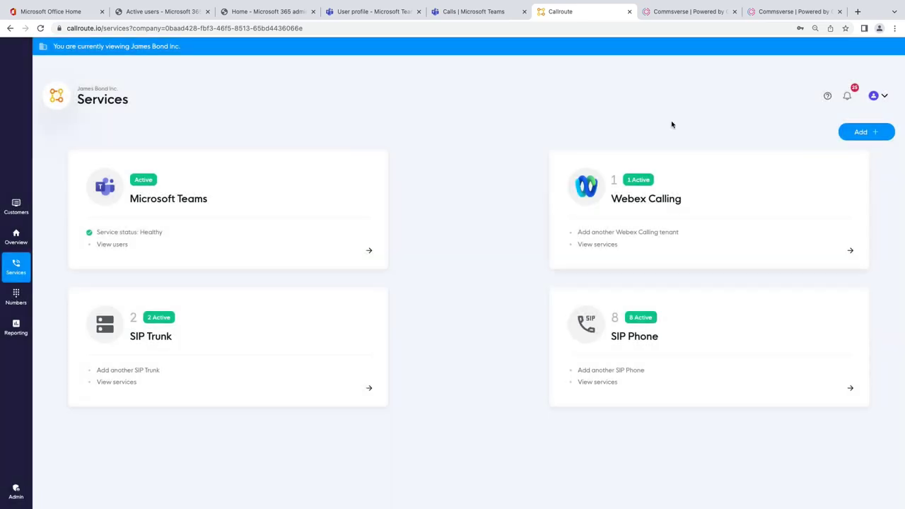
Show the Commsverse portal's Customers list, opening and then cancelling the Create a company dialog.
left_click(695, 12)
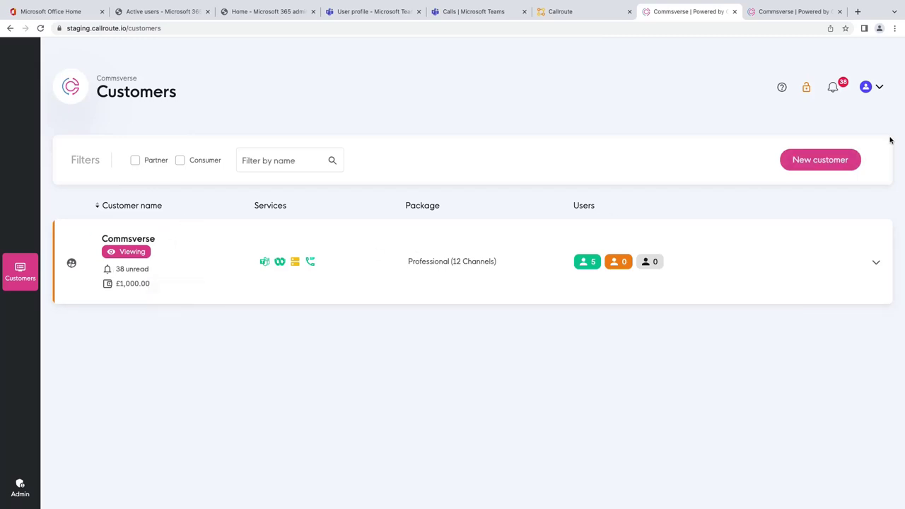
left_click(827, 161)
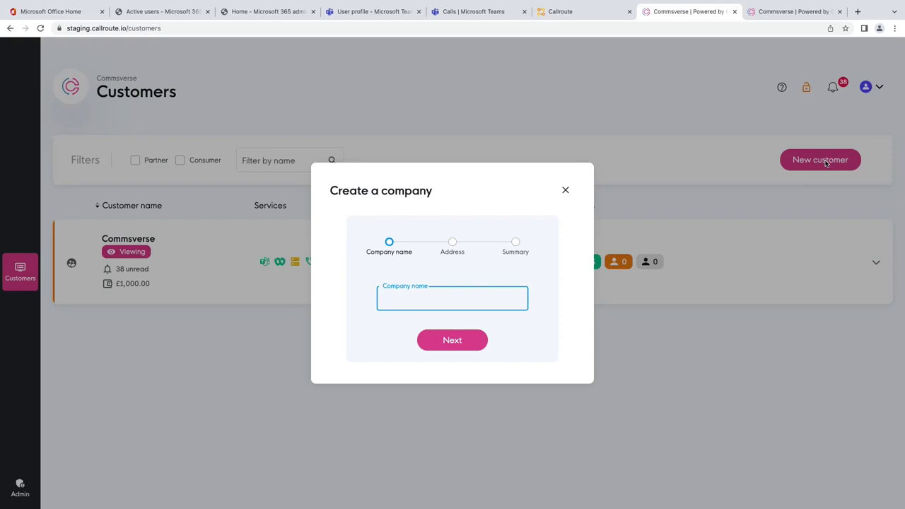
left_click(566, 192)
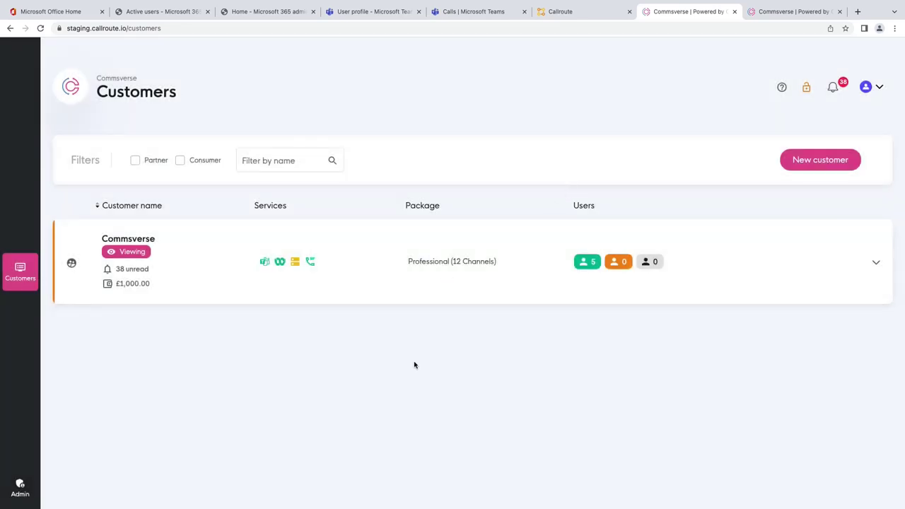
Bring the commsverse PowerPoint presentation to the front via Mission Control.
key("ctrl+Up")
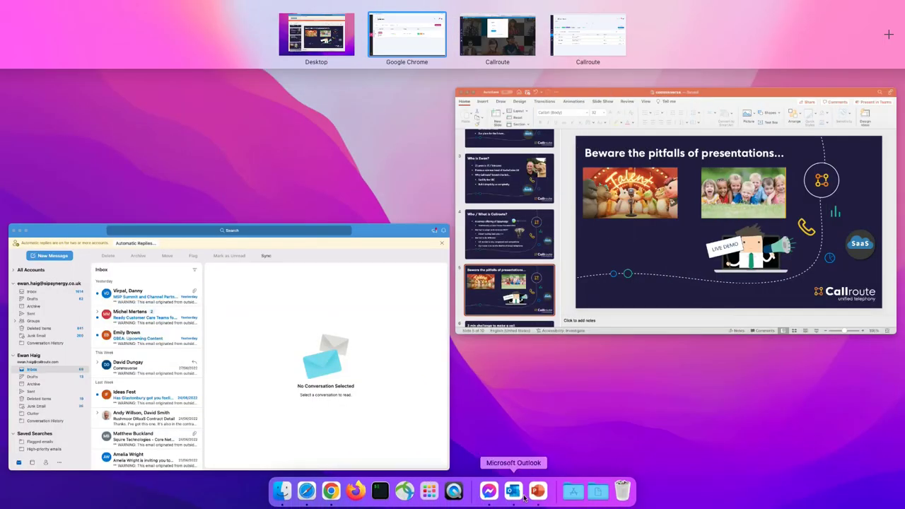
left_click(537, 492)
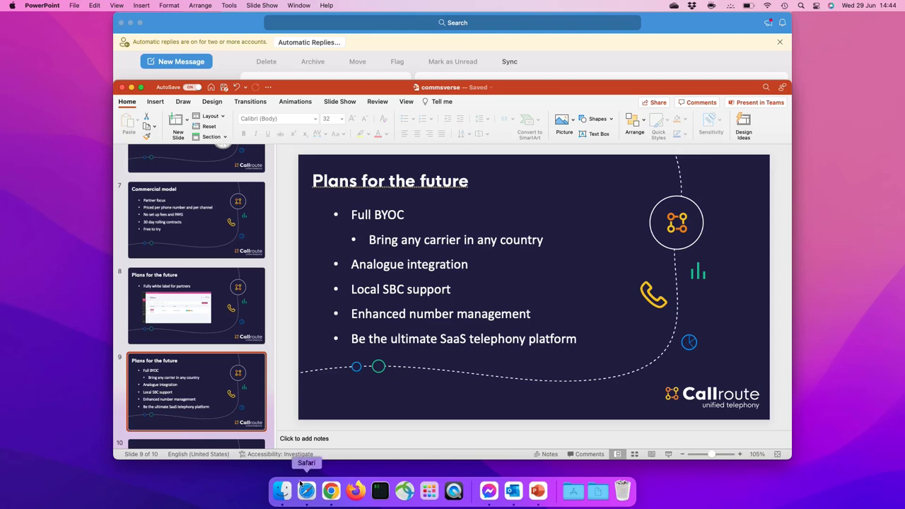
Open James Bond Inc.'s Reporting charts, then the full Logged calls list of 249 calls.
left_click(331, 491)
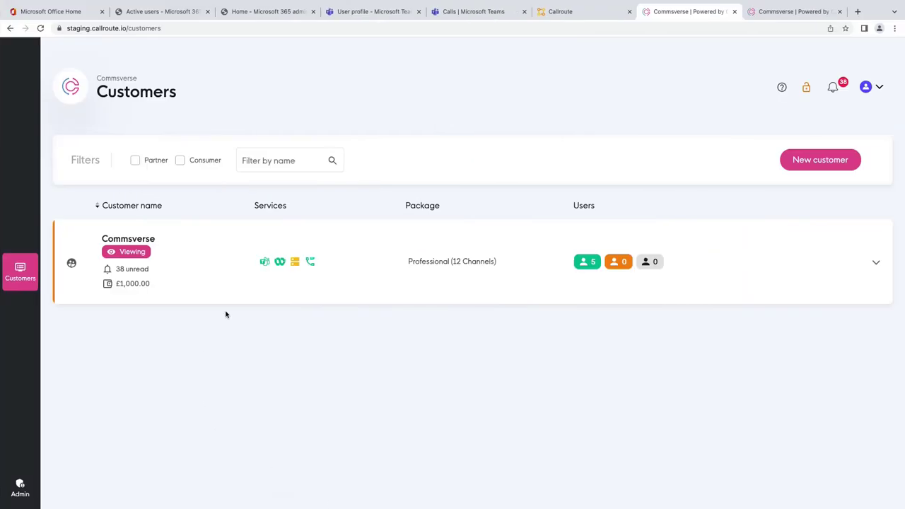
left_click(564, 14)
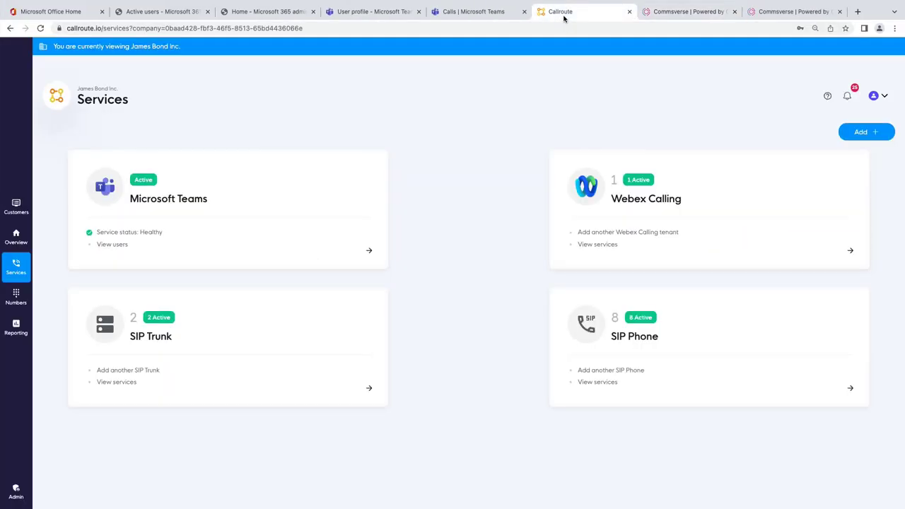
left_click(21, 330)
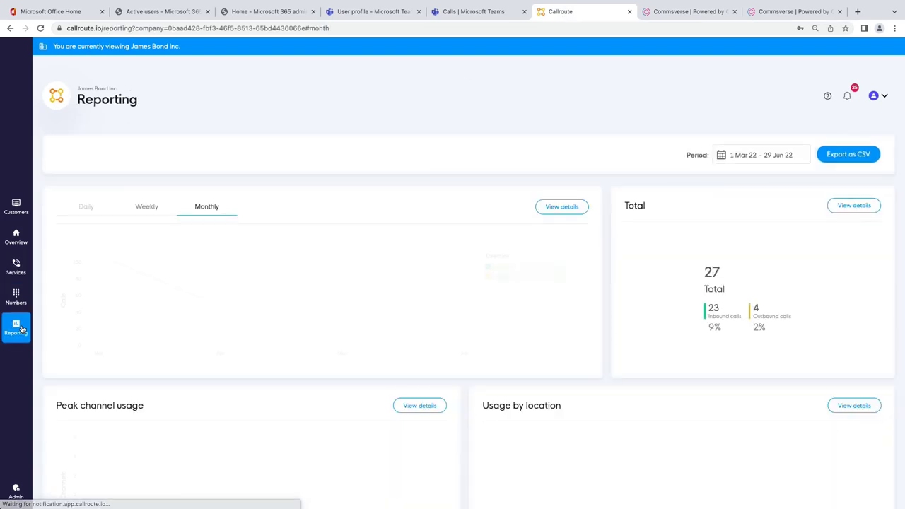
scroll(151, 335, "down", 2)
scroll(150, 335, "down", 1)
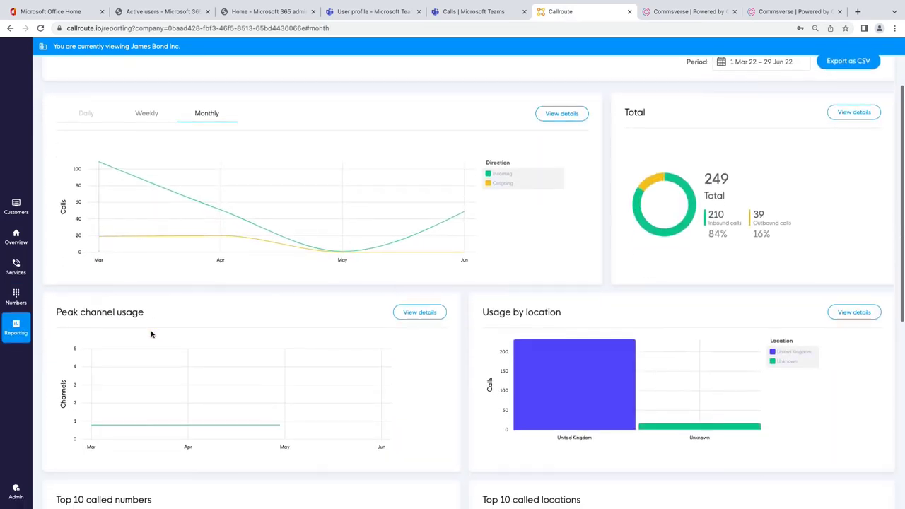
scroll(150, 335, "down", 5)
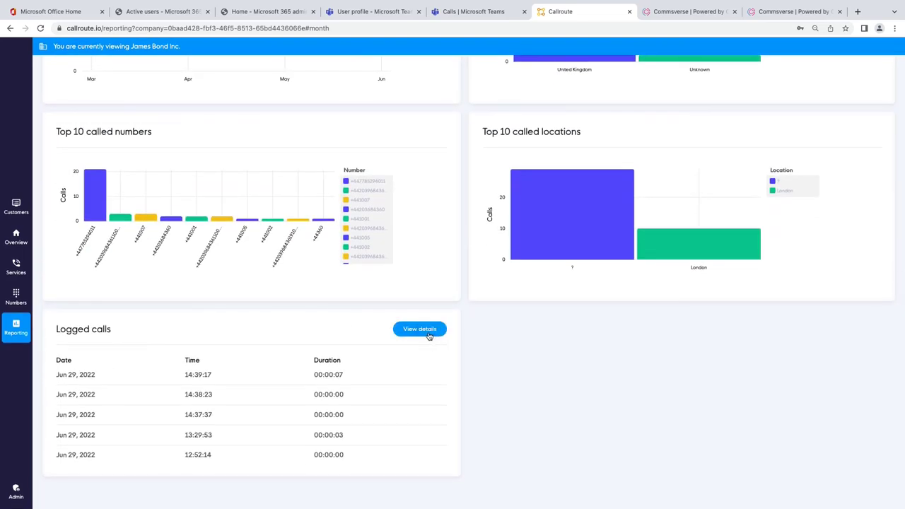
left_click(427, 334)
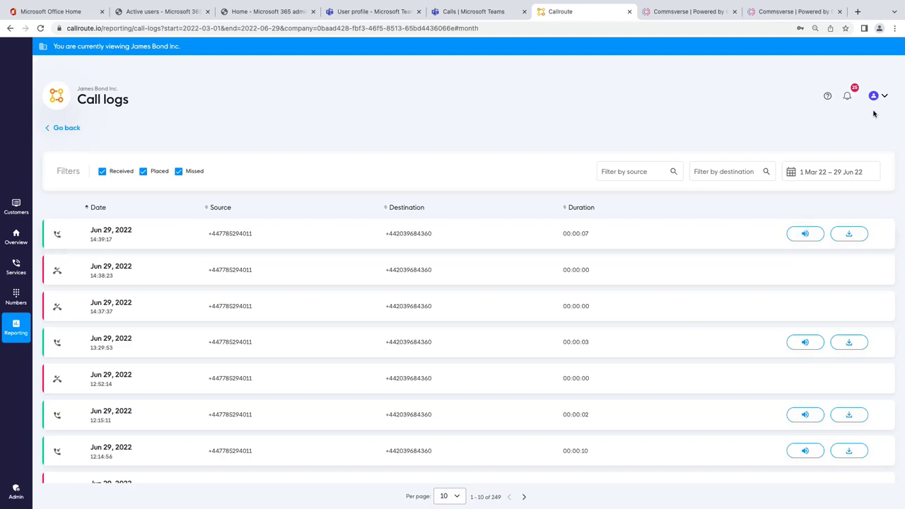
Switch to the Commsverse view and open its Microsoft Teams users page (1 active of 10).
left_click(687, 17)
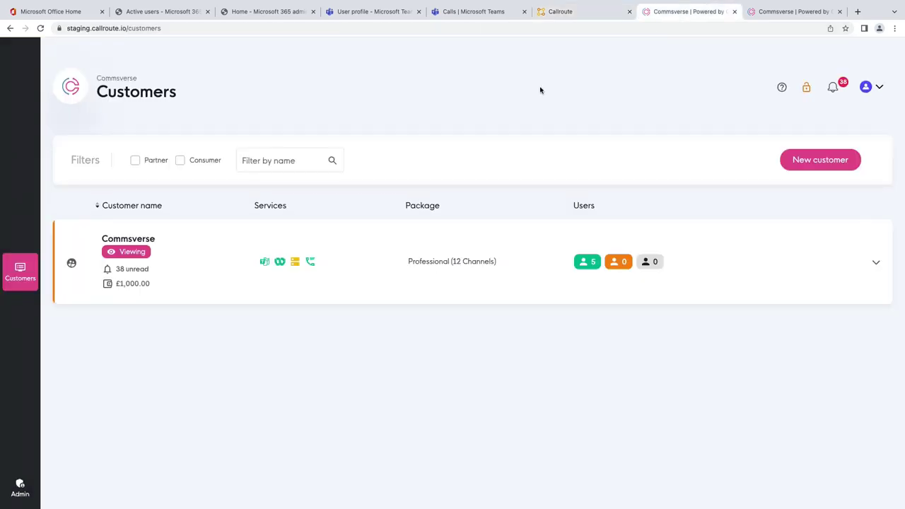
left_click(781, 12)
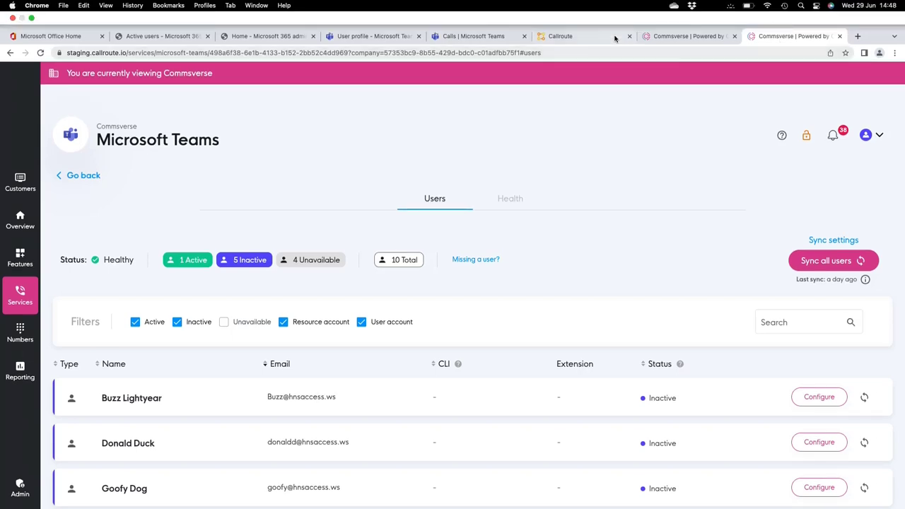
Open the customer's six inbound numbers and the Get more numbers advice to contact sales.
left_click(590, 39)
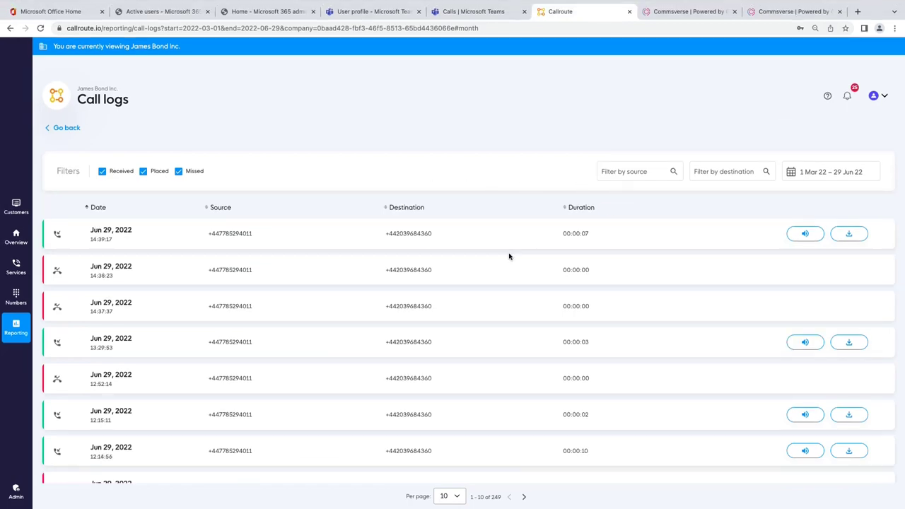
left_click(19, 296)
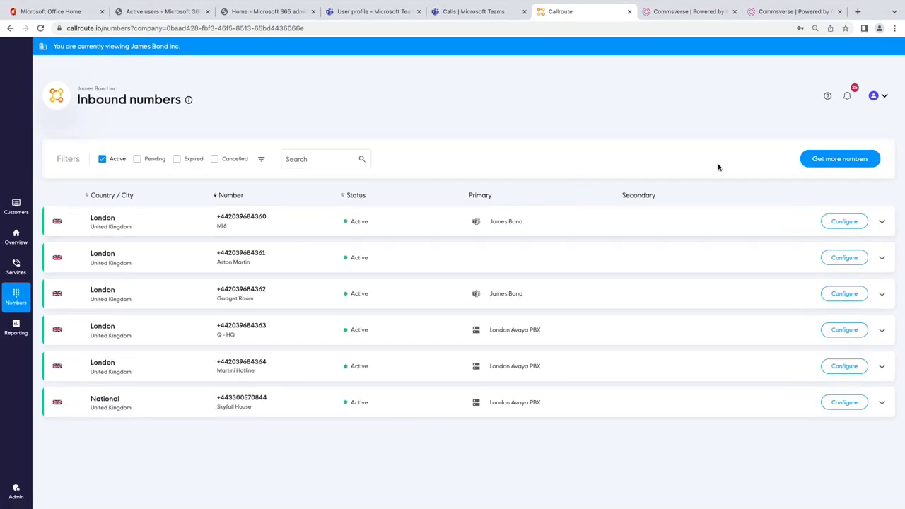
left_click(840, 159)
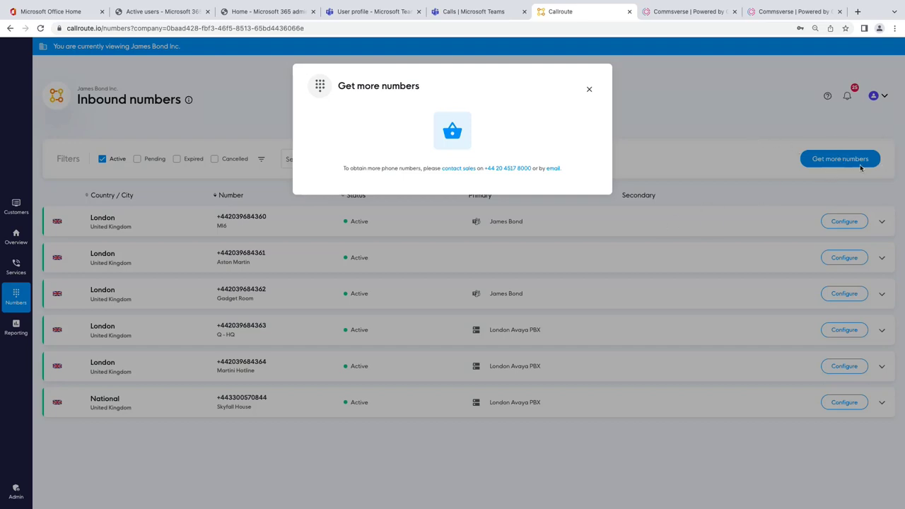
Close the Get more numbers notice and return to James Bond Inc.'s Services page.
left_click(589, 89)
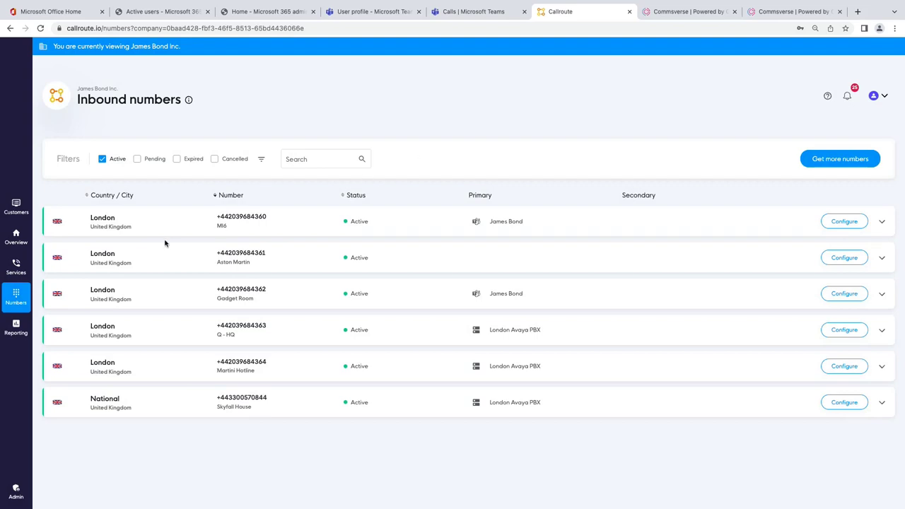
left_click(19, 269)
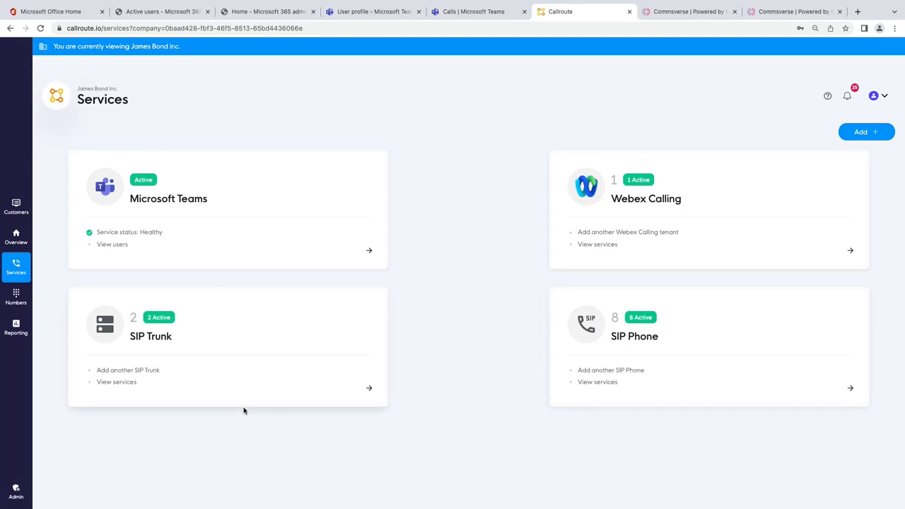
Open the Microsoft Teams user list and include Unavailable accounts to show all 14 users.
left_click(369, 251)
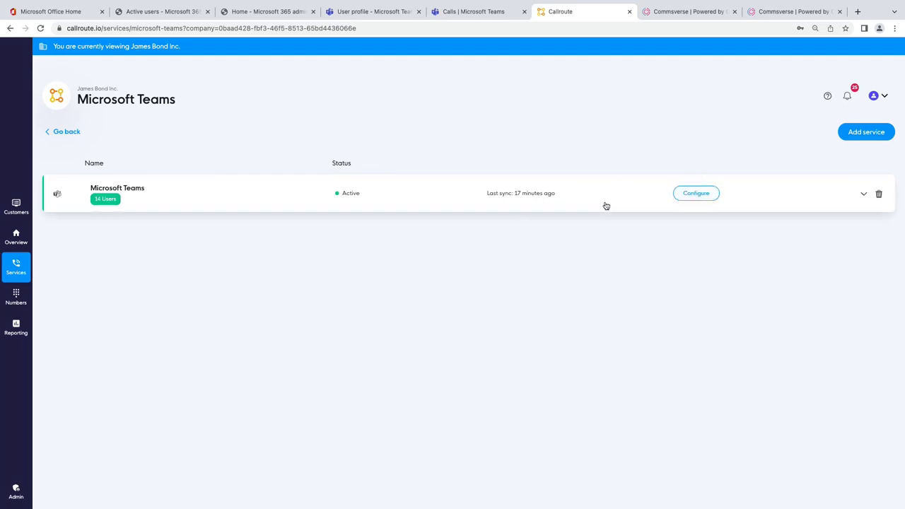
left_click(698, 193)
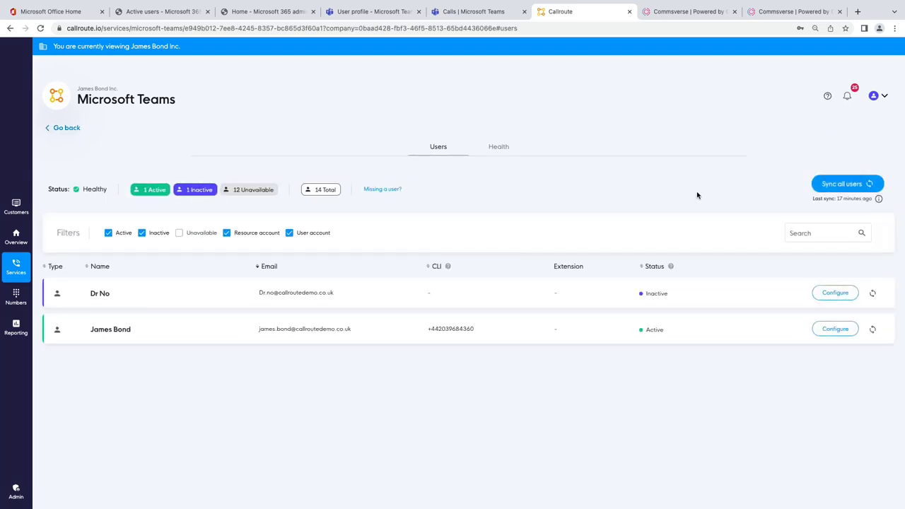
left_click(180, 235)
scroll(179, 333, "down", 1)
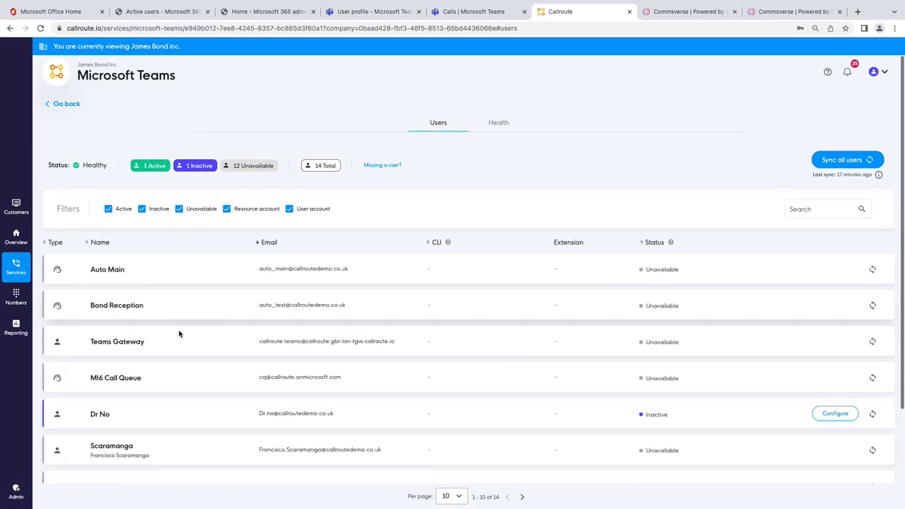